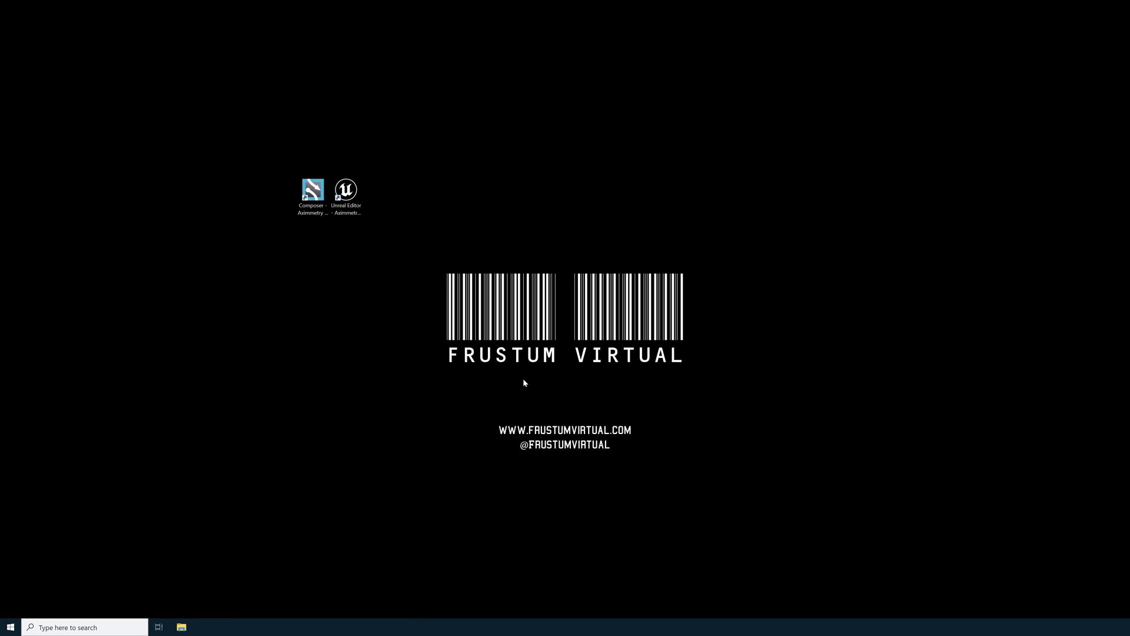
Select and launch the Unreal Editor for Aximmetry desktop shortcut
click(346, 219)
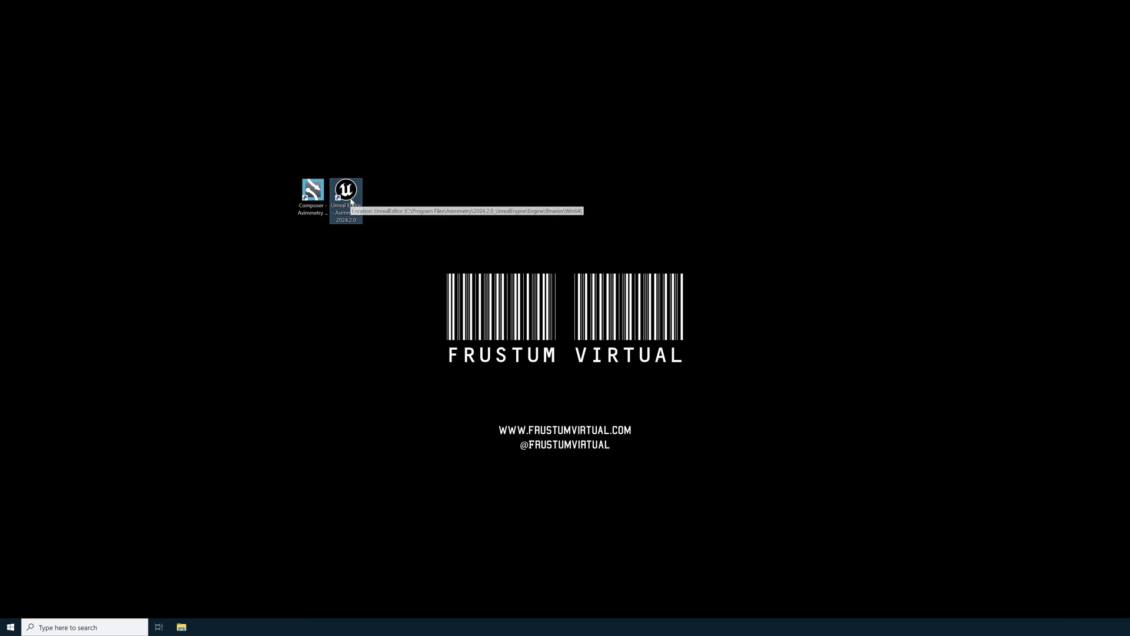
double_click(356, 194)
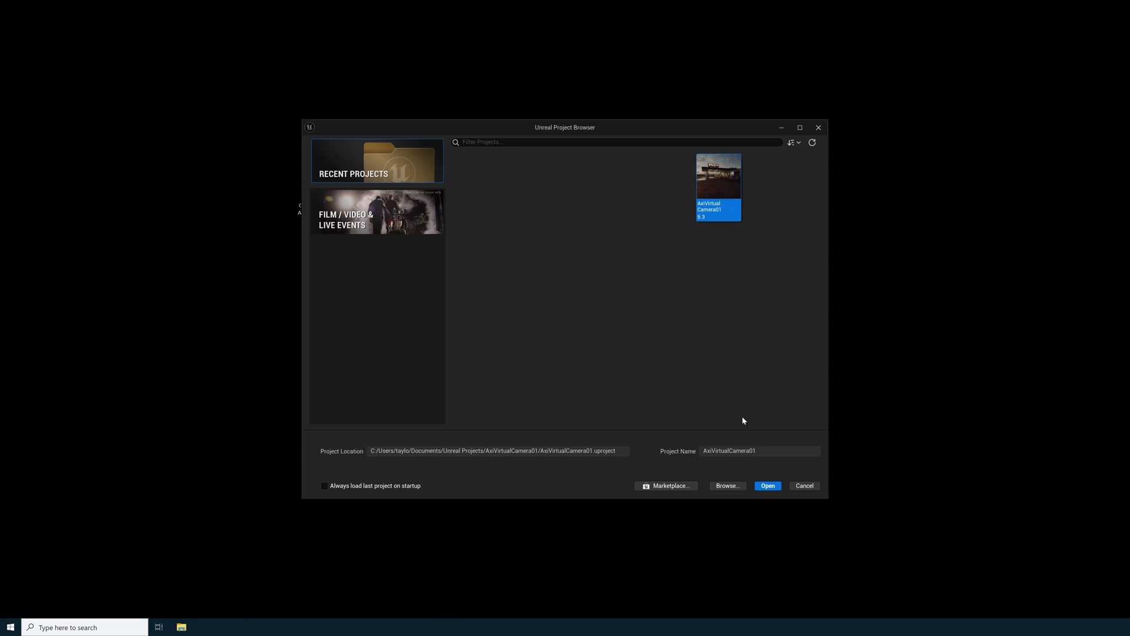
Open AxiVirtualCamera01 from the Project Browser as a converted copy
click(767, 486)
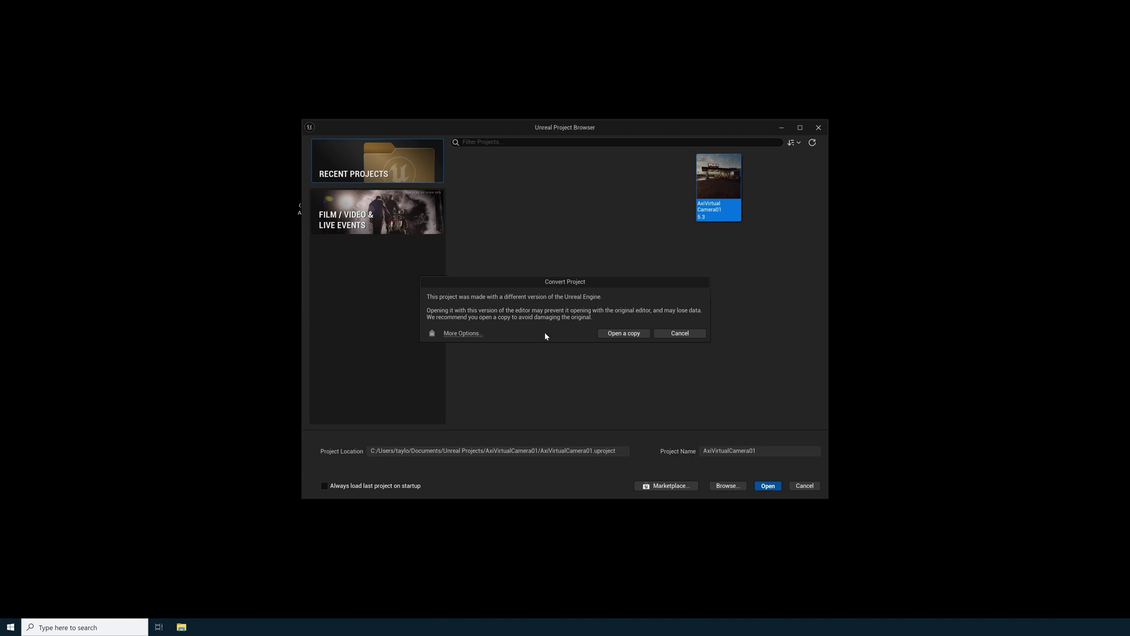
click(623, 334)
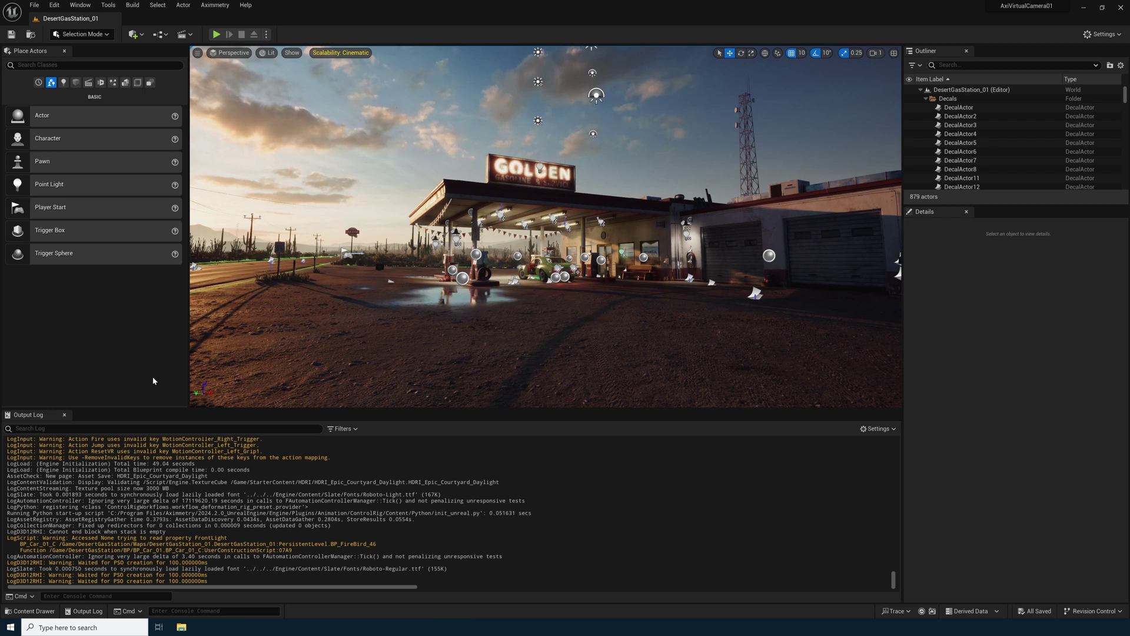
Once DesertGasStation_01 has loaded, open the Window menu's saved layout choices
click(80, 5)
Load the UE4 Classic Layout and reopen the Output Log panel
mouse_move(110, 270)
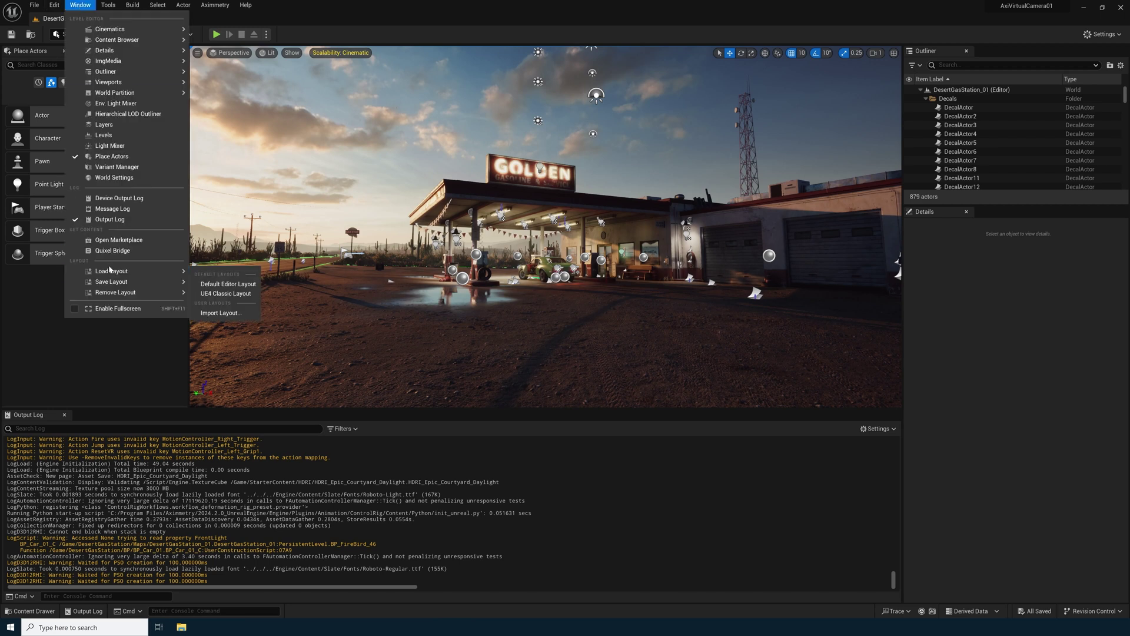
click(224, 294)
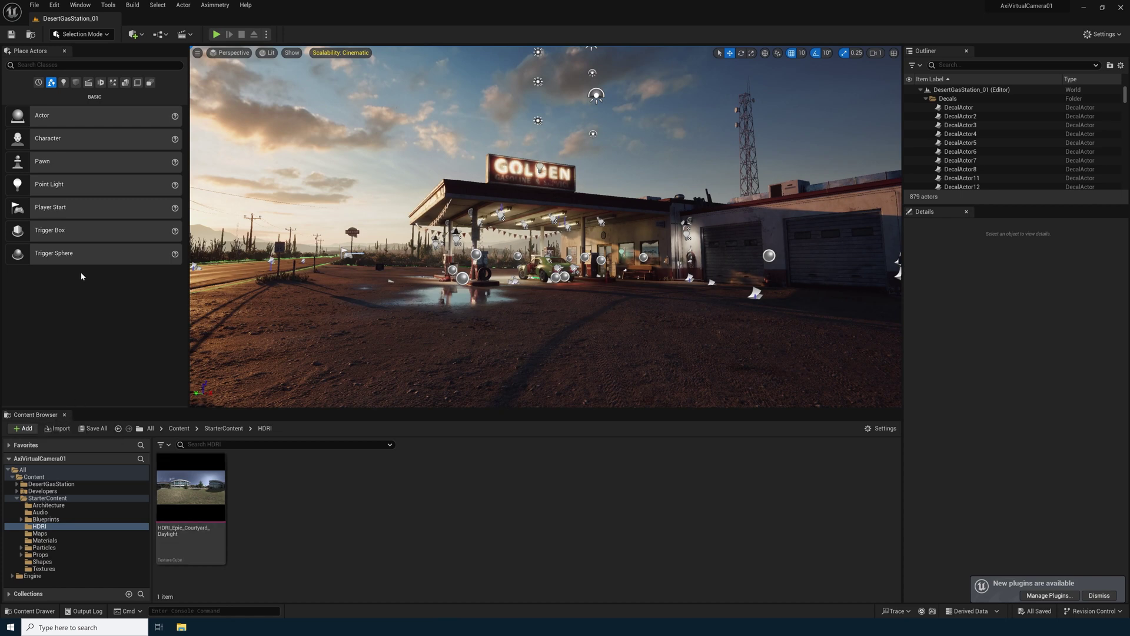
click(80, 5)
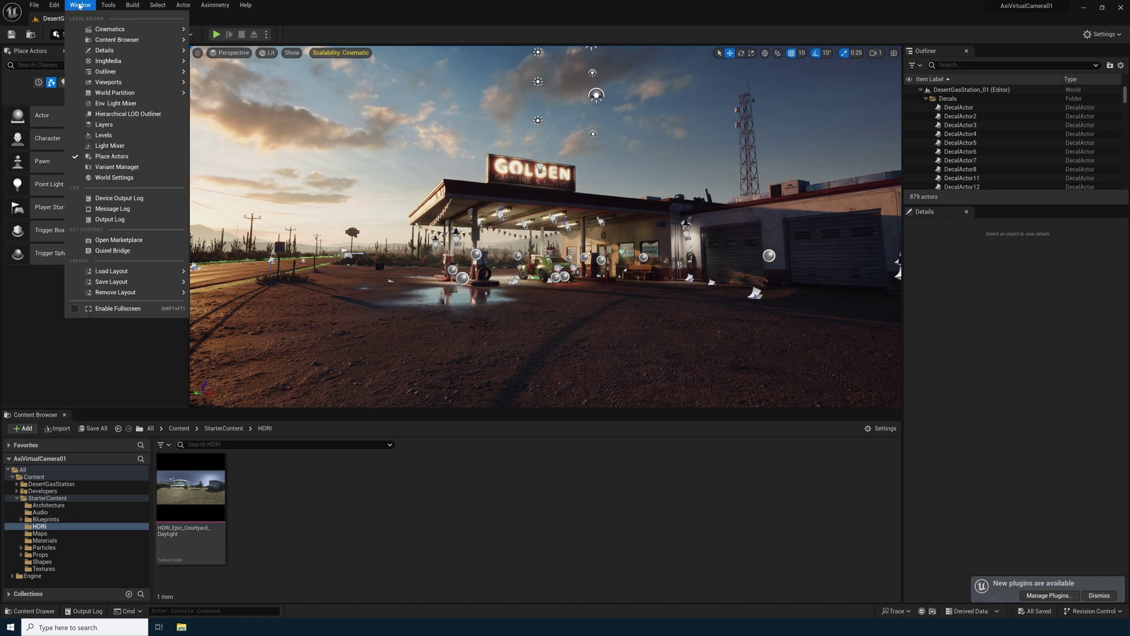
click(108, 217)
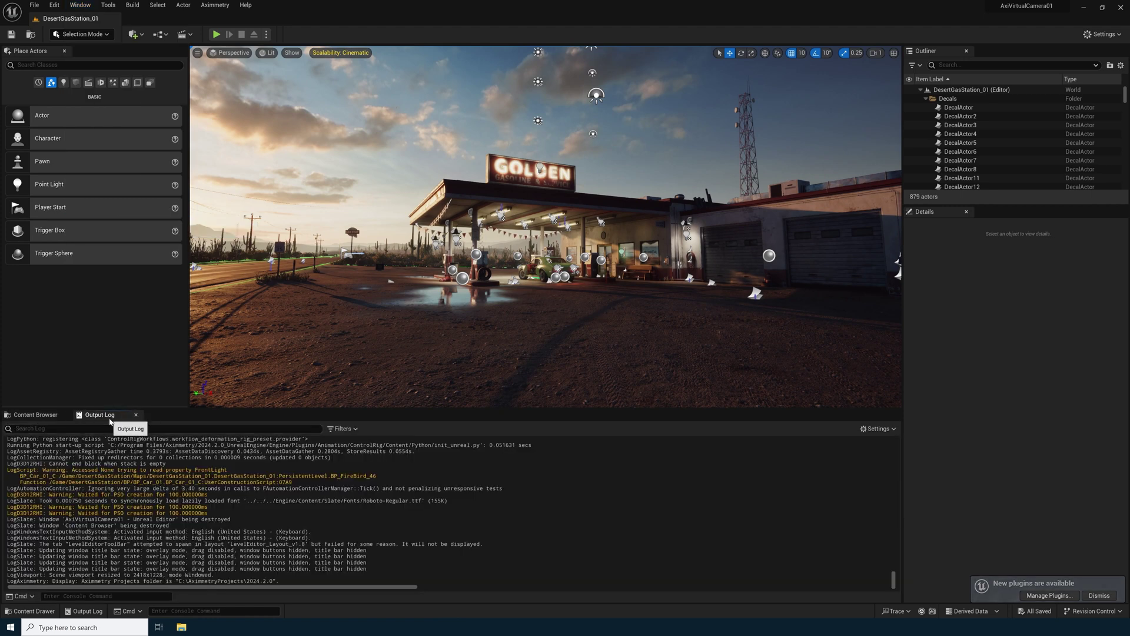
Show the Content Browser's top-level Content folder and reframe the gas station view
click(37, 415)
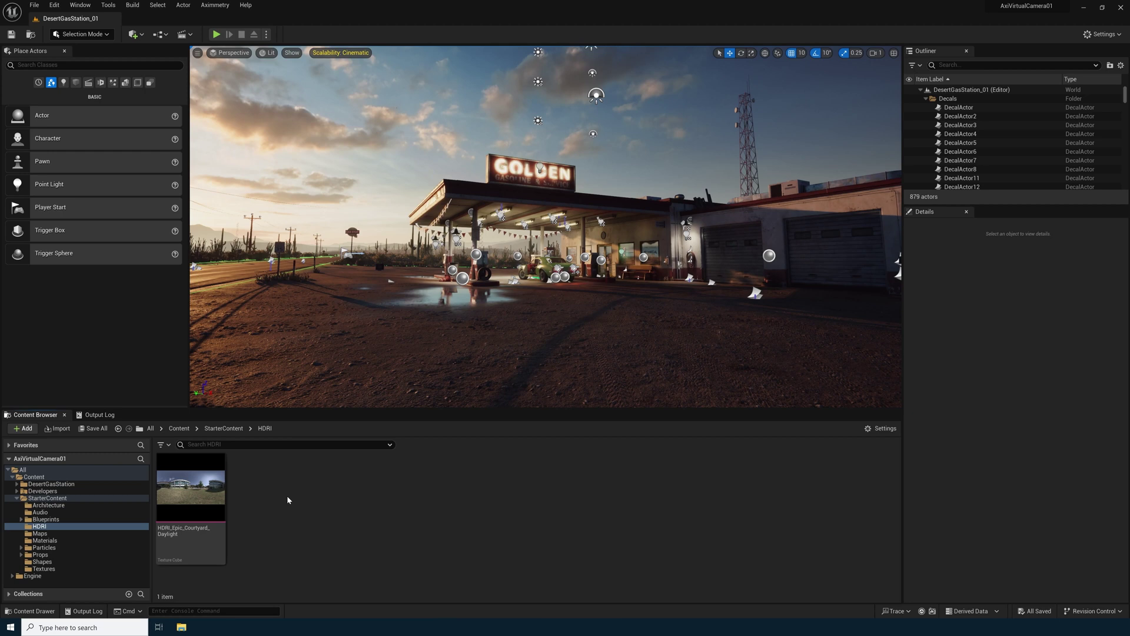
click(185, 430)
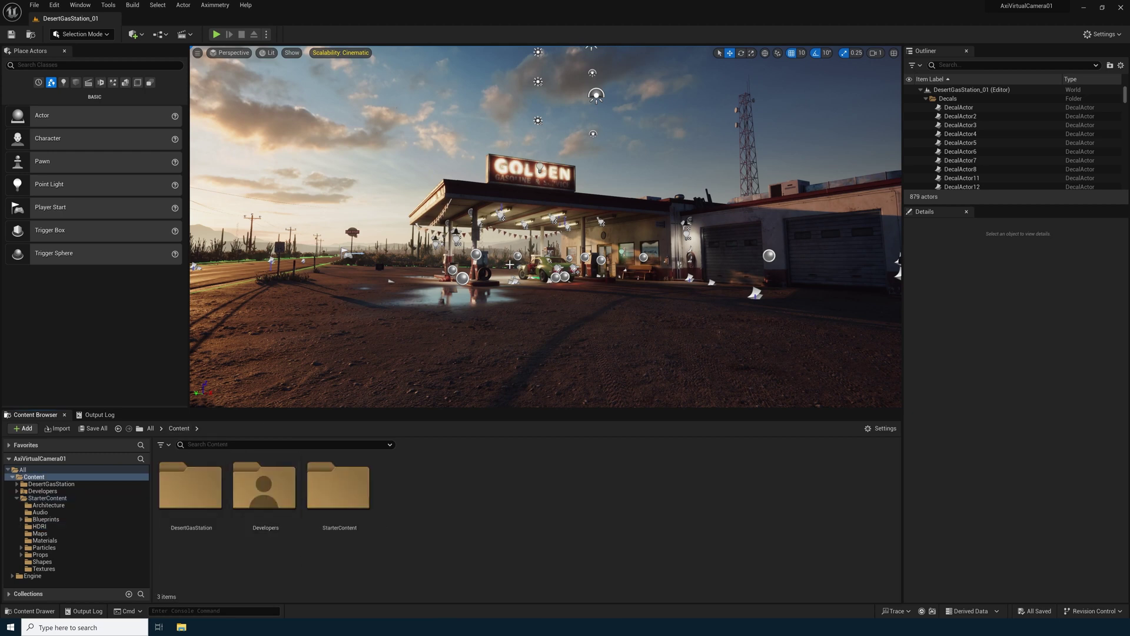
right_drag(509, 264, 527, 256)
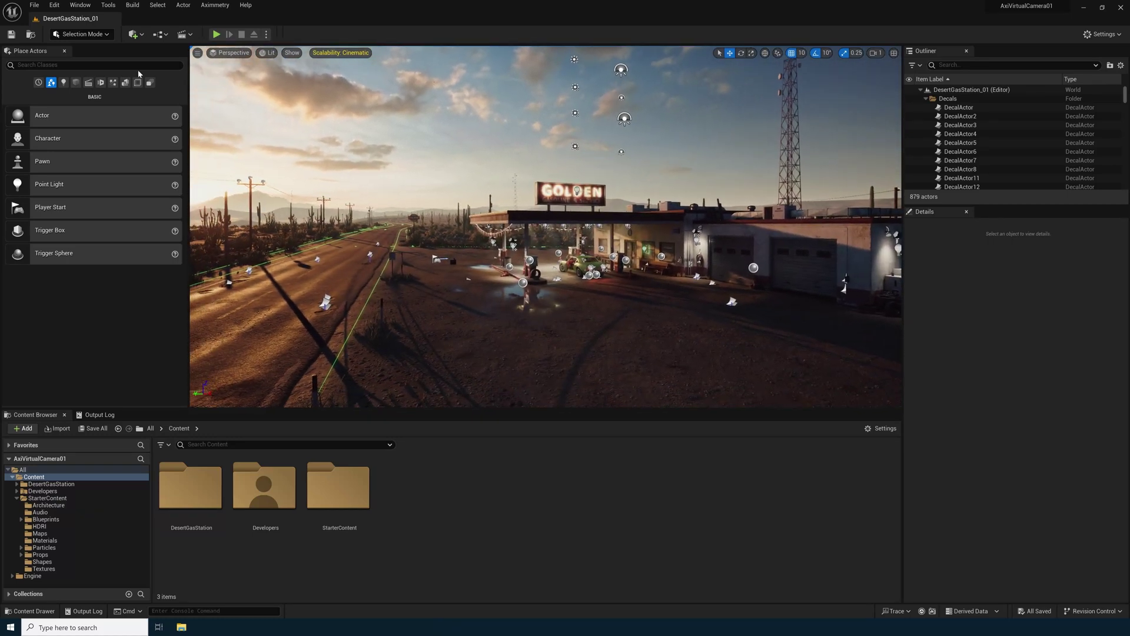
In Project Settings, set Custom Depth-Stencil Pass to Enabled with Stencil
click(54, 6)
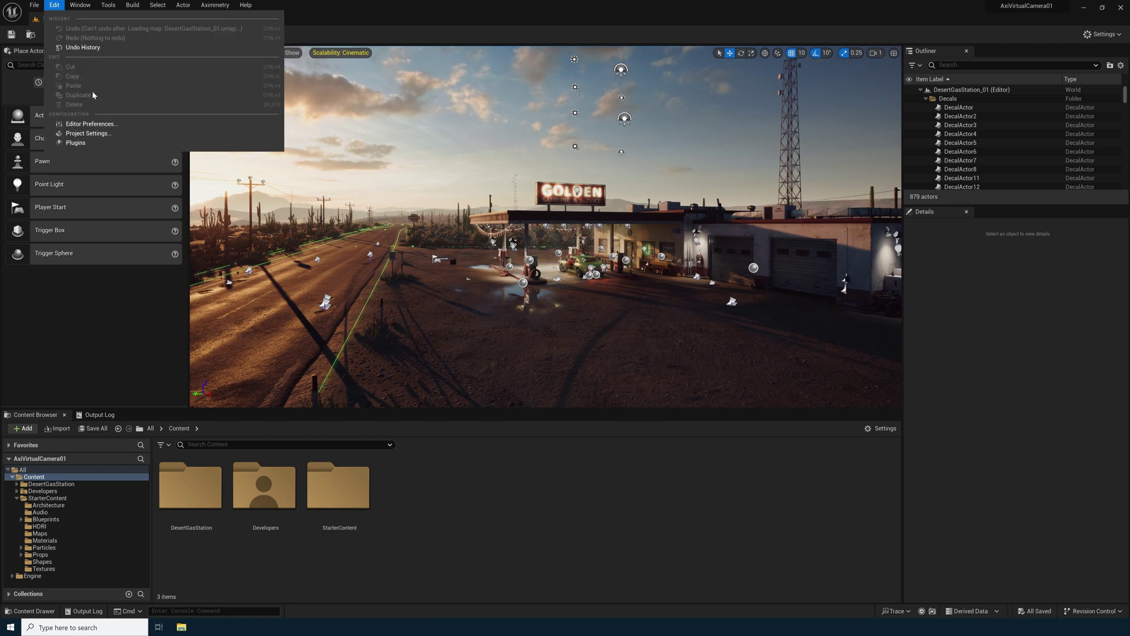
click(87, 135)
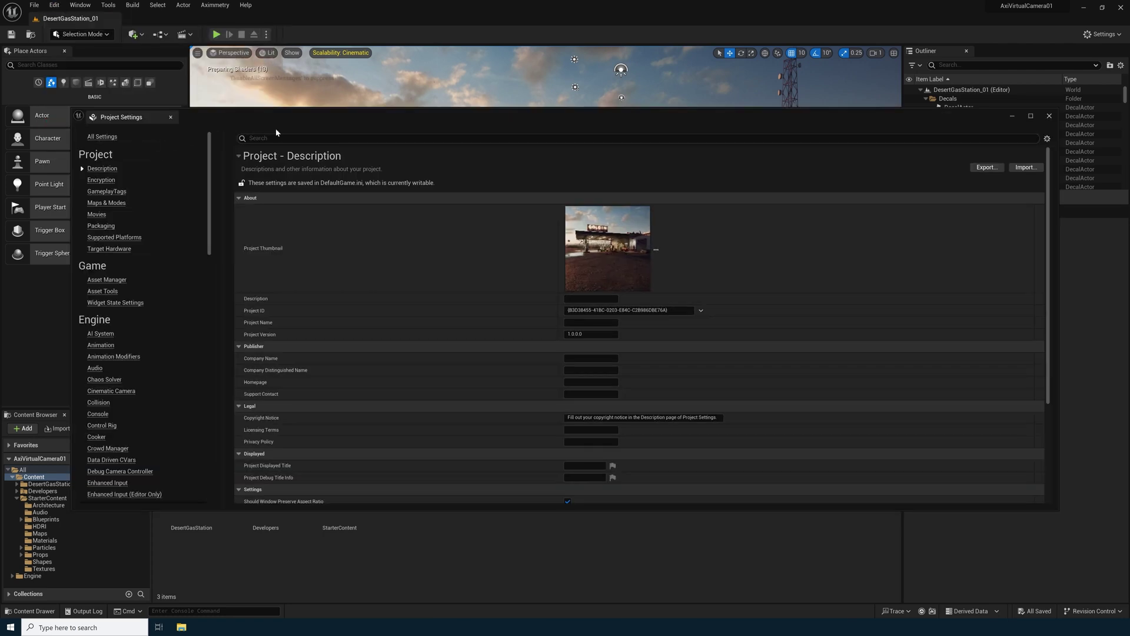
click(276, 134)
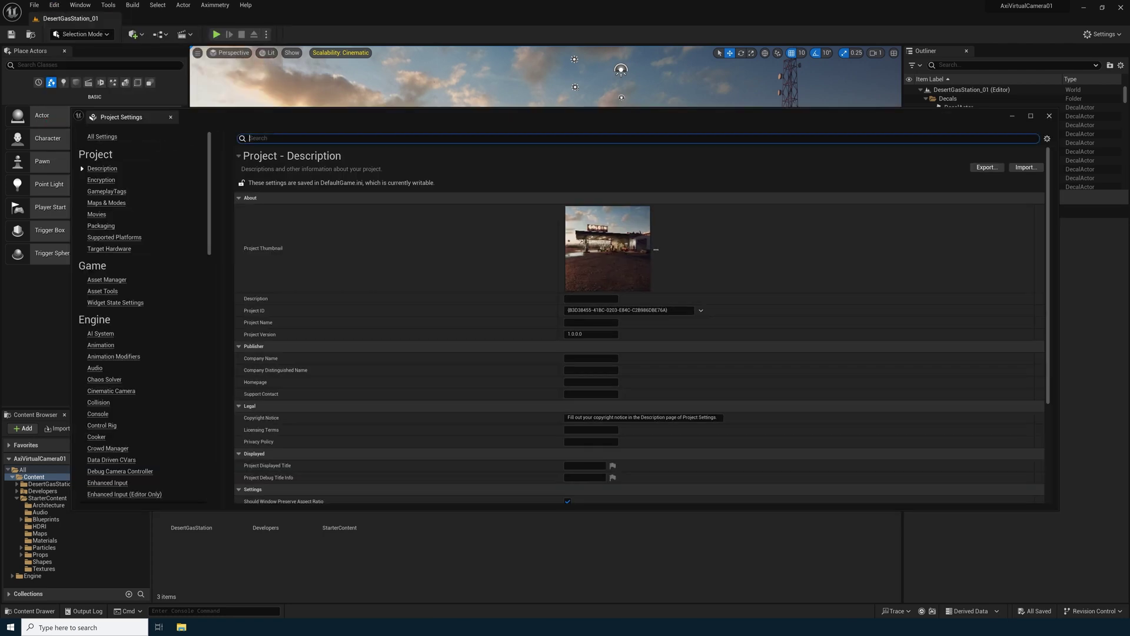
text(Ste)
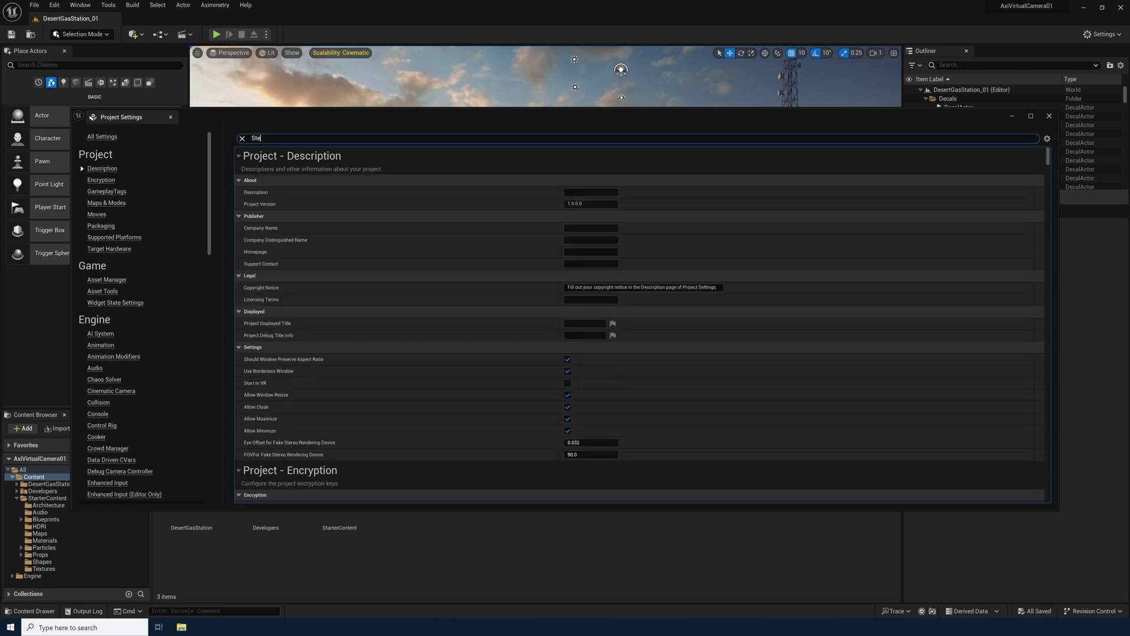
text(ncil)
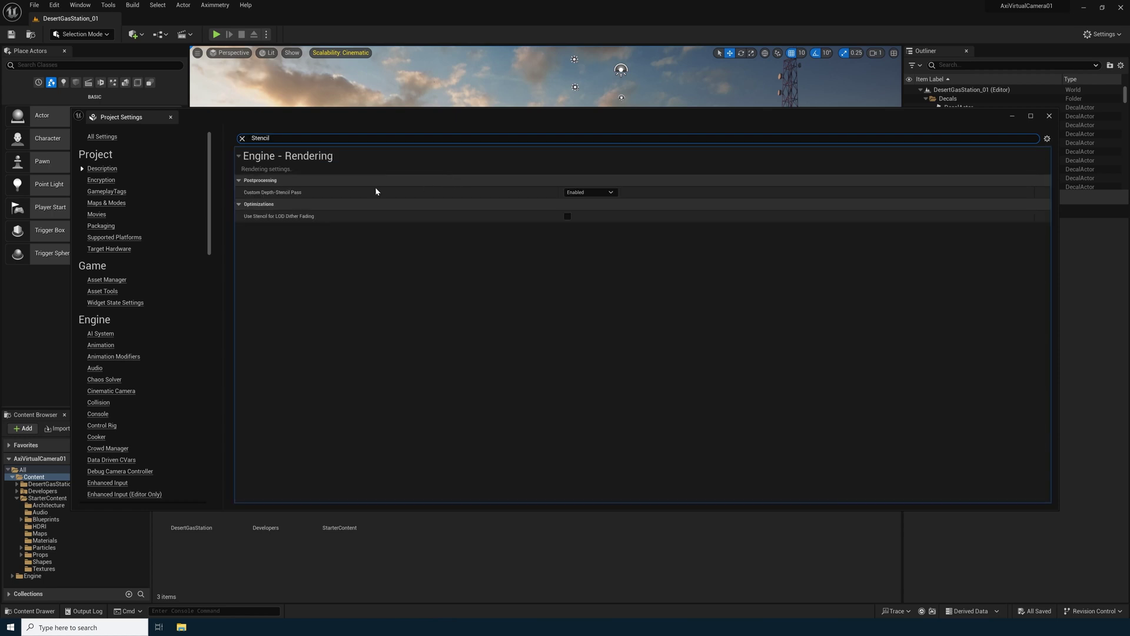
click(588, 193)
click(595, 228)
Enable Support global clip plane for Planar Reflections and clear the settings search
text(lana)
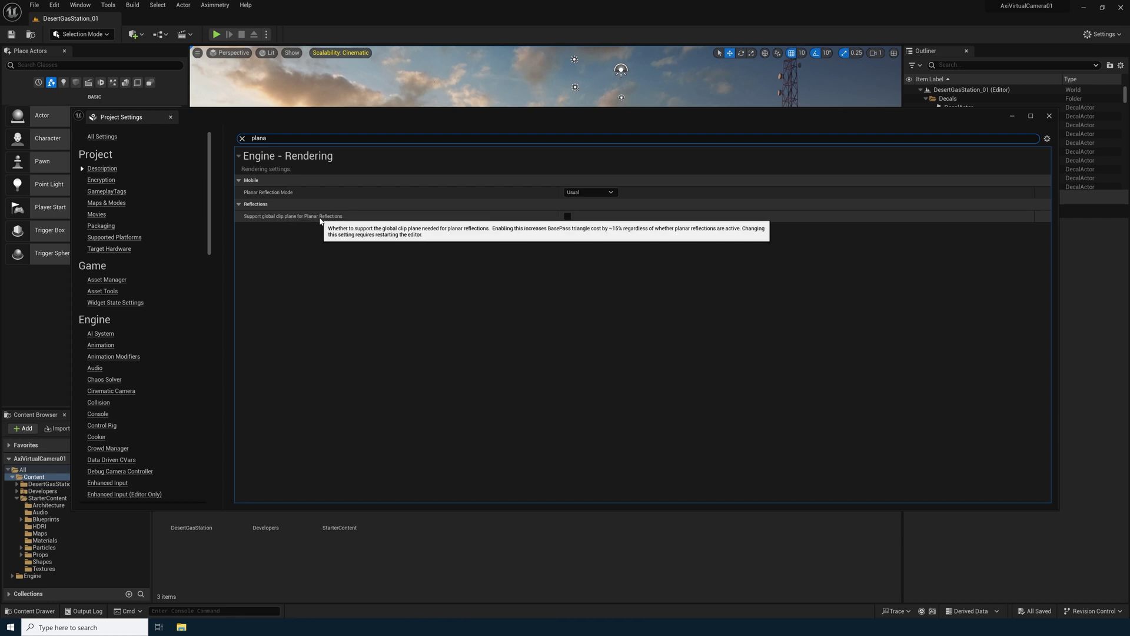
click(567, 216)
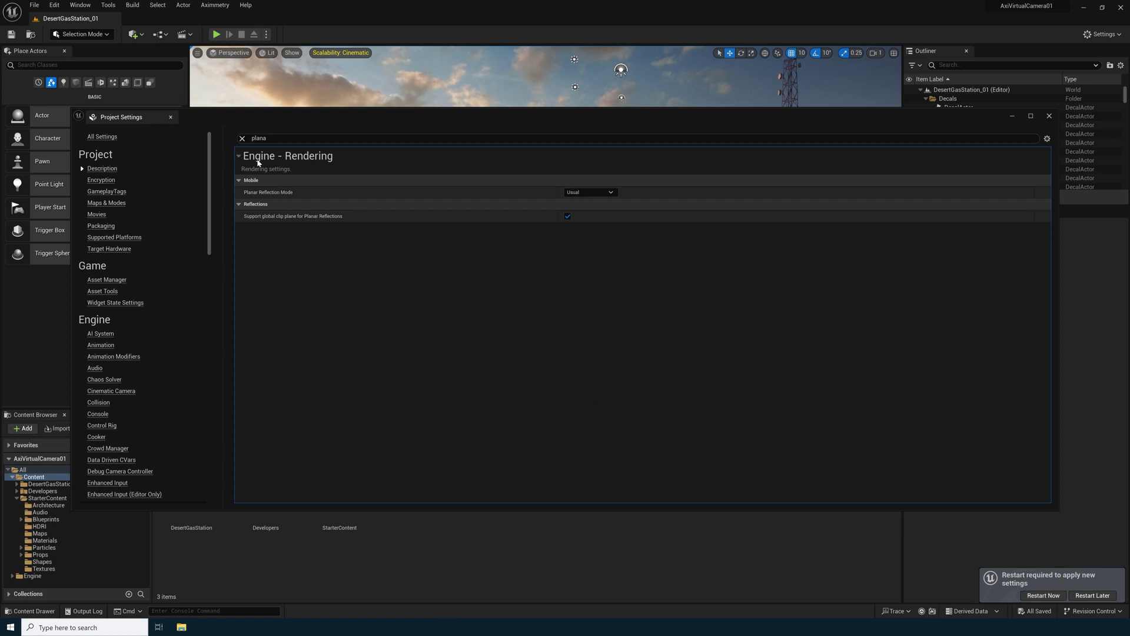
key(Escape)
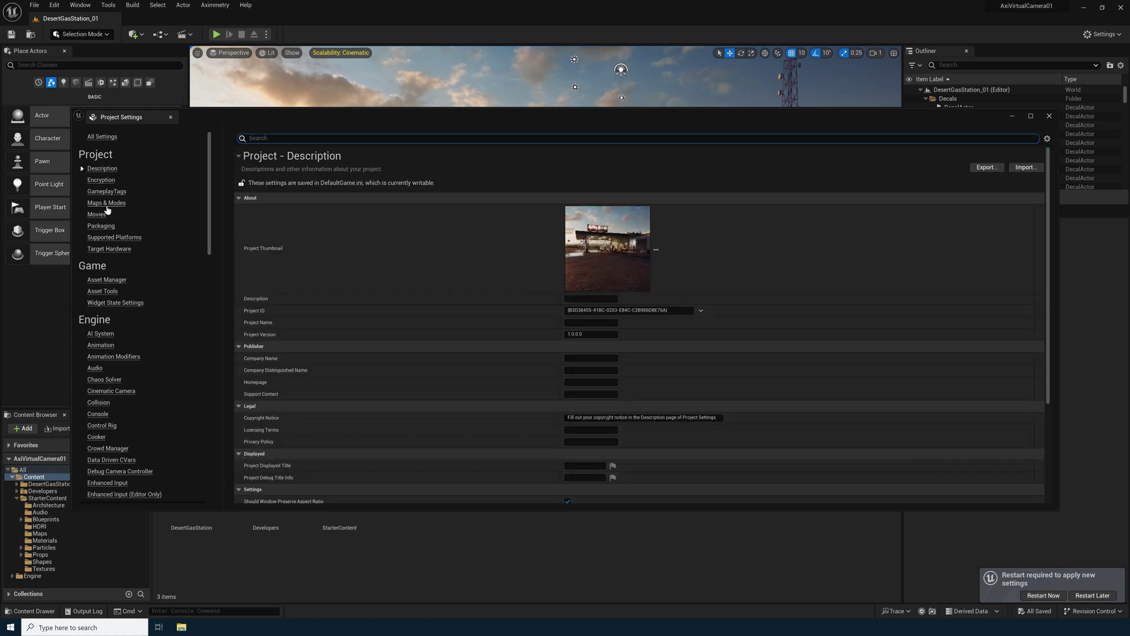
In Maps & Modes, create the AximmetryMode game mode and set Default Pawn Class to None
click(117, 202)
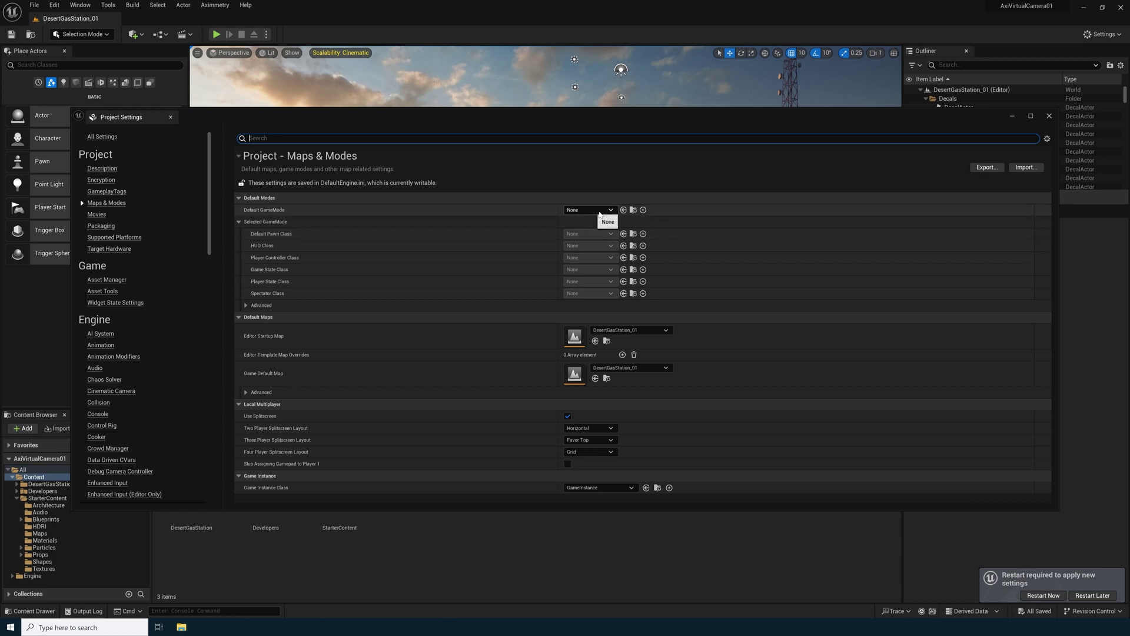
click(644, 210)
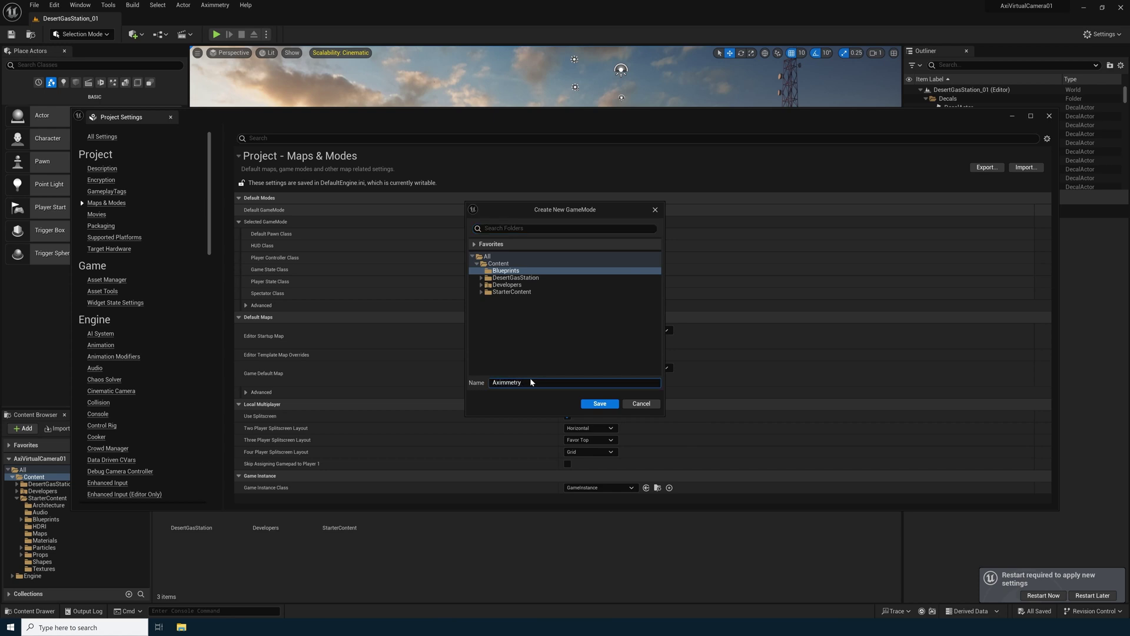
click(600, 404)
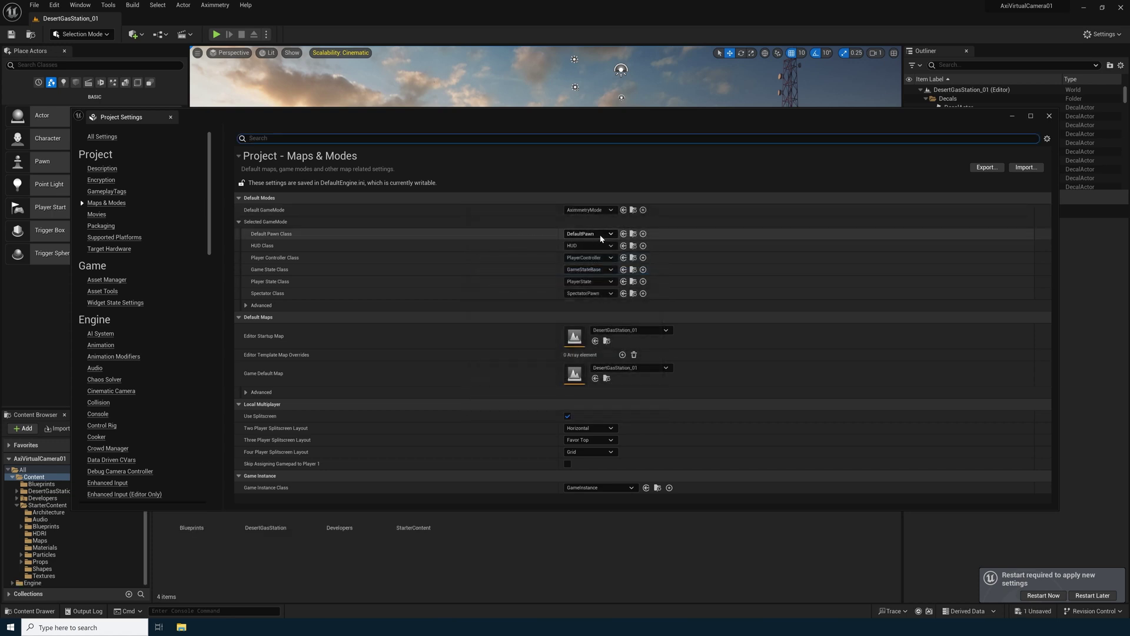
click(589, 234)
click(590, 256)
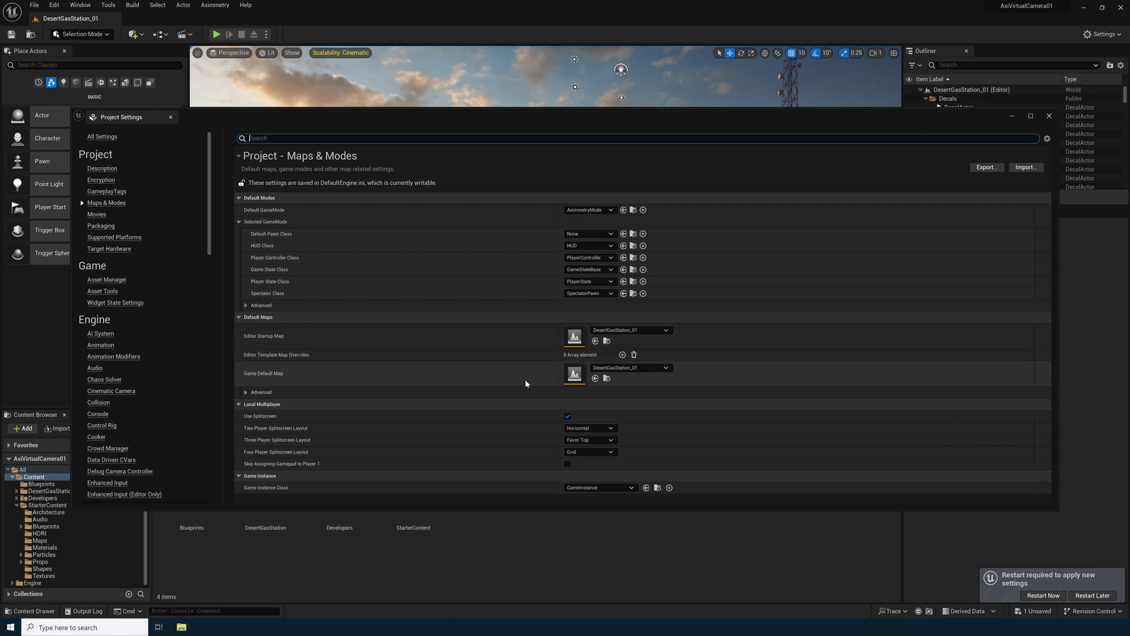
click(620, 332)
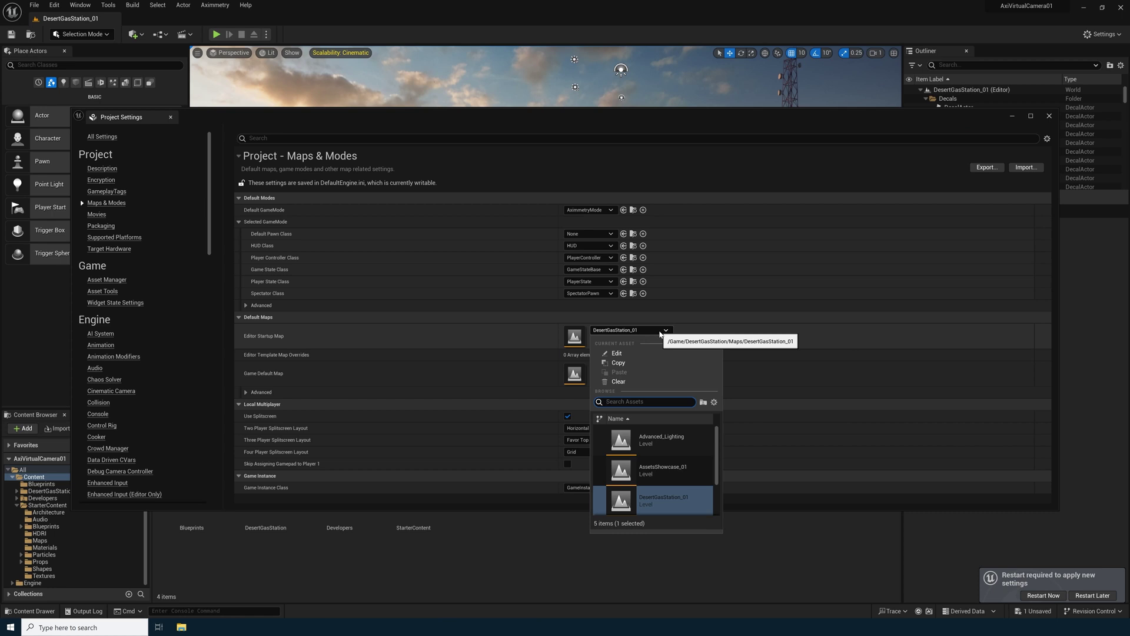
text(des)
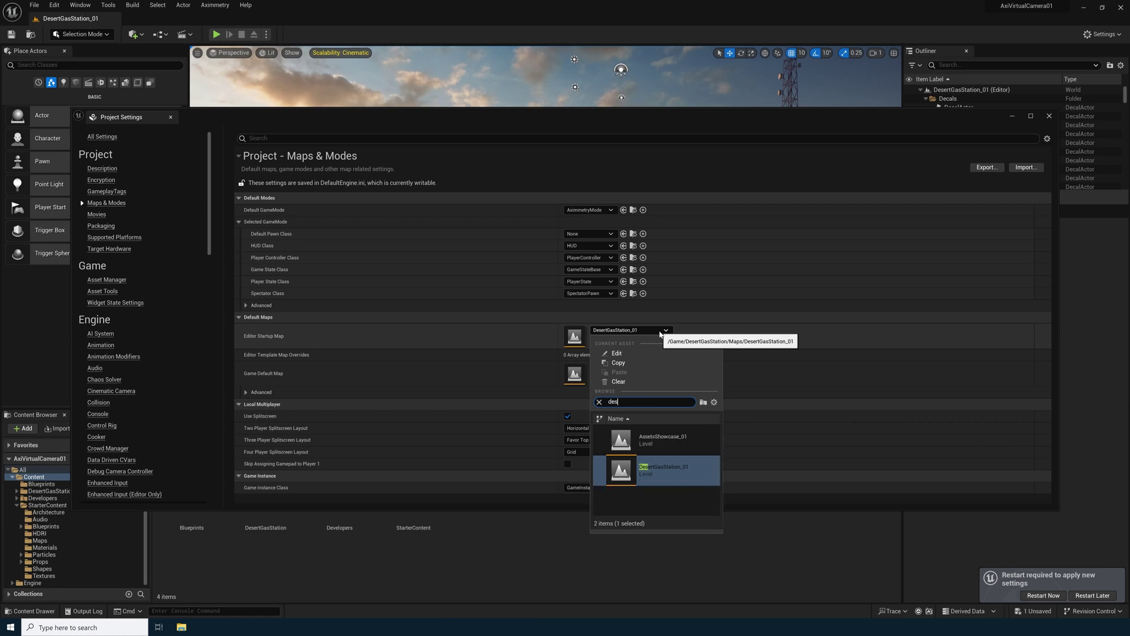
click(613, 356)
click(617, 367)
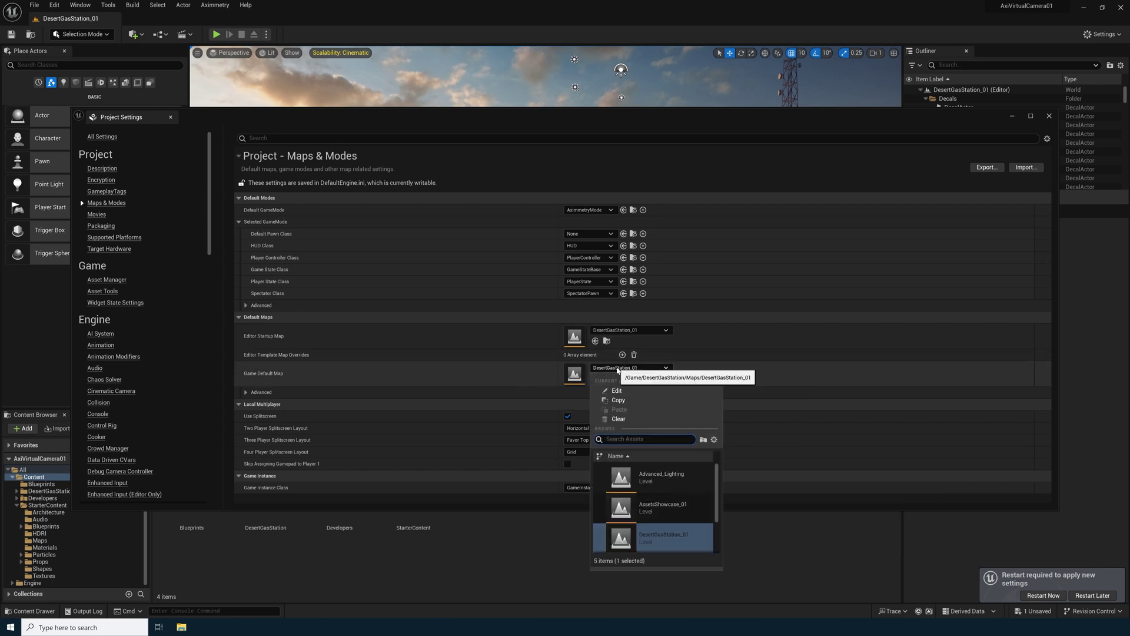
text(de)
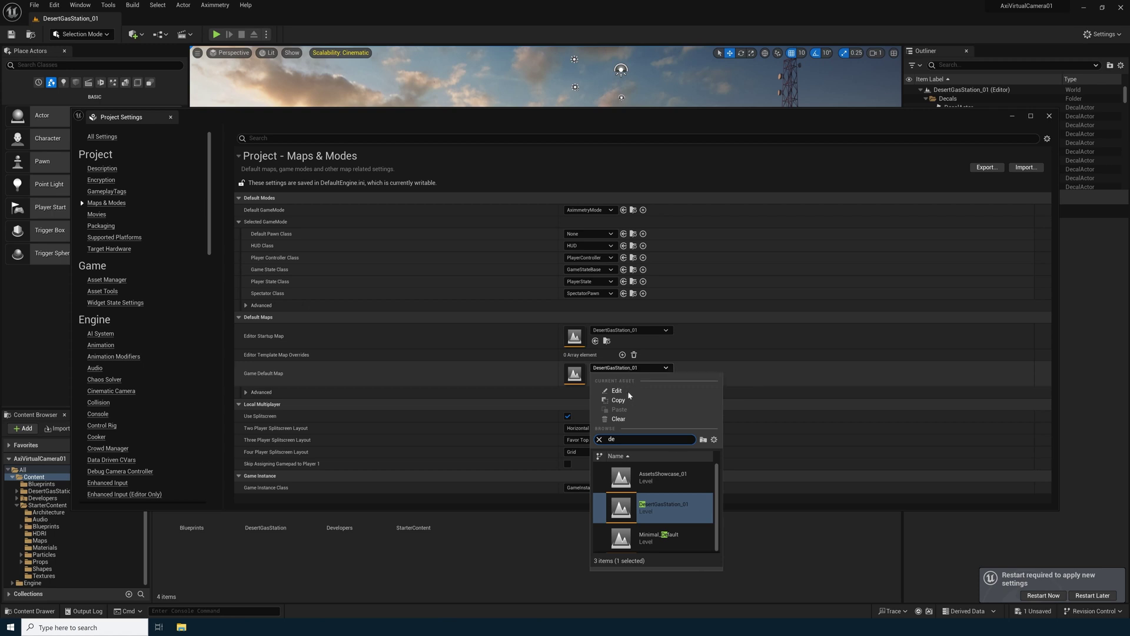
click(505, 381)
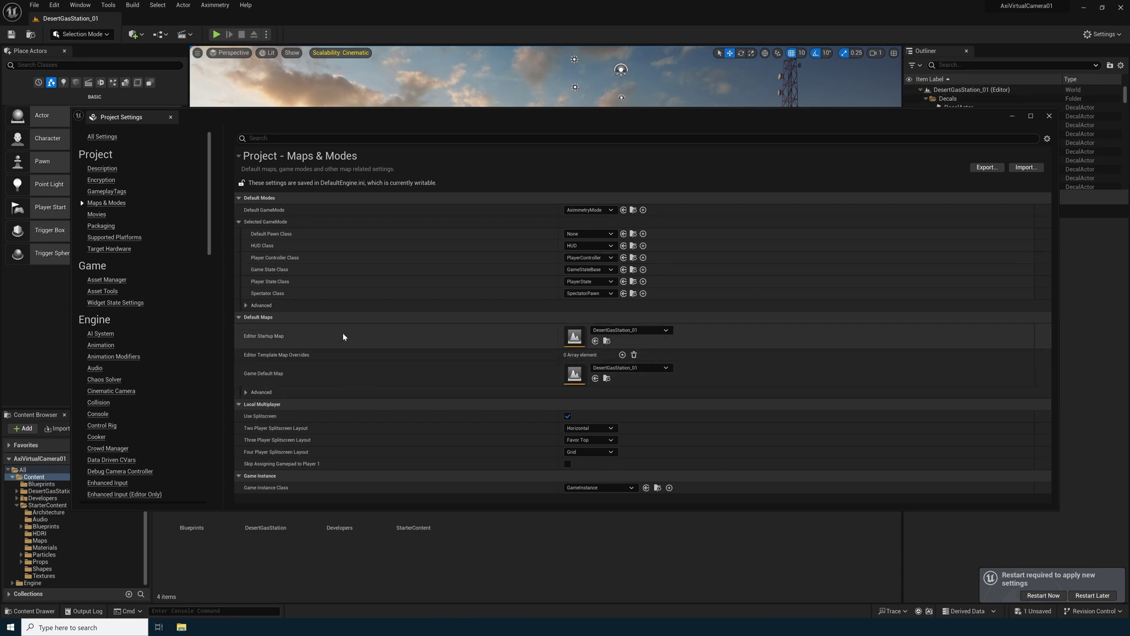
Expand Packaging's advanced options and add a new List of maps to include entry
click(101, 226)
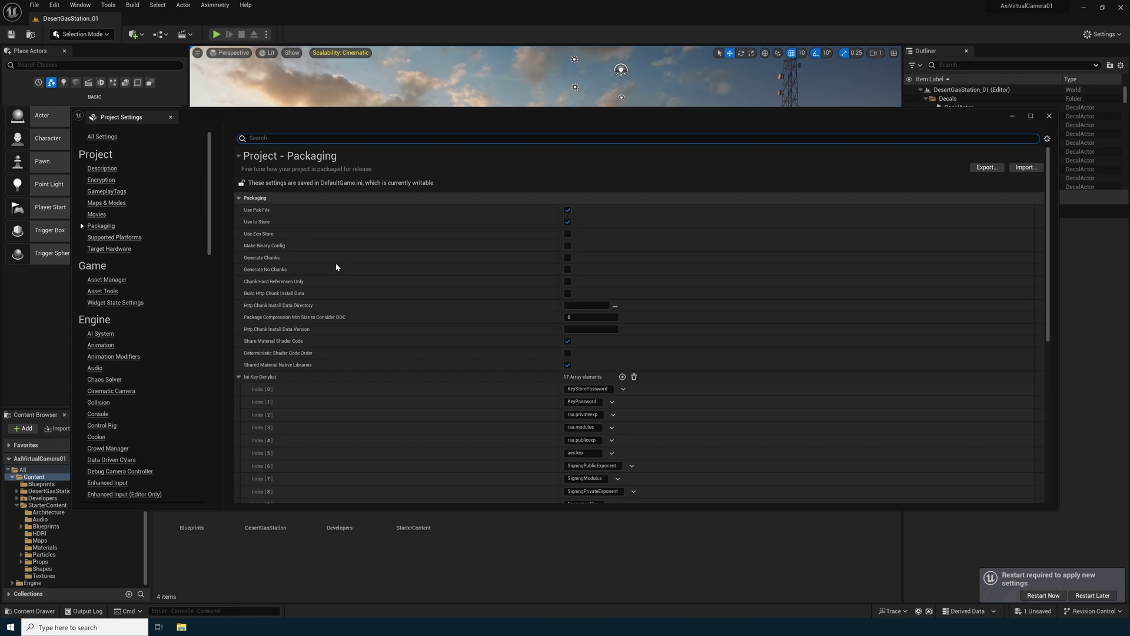
scroll(337, 223, down, 10)
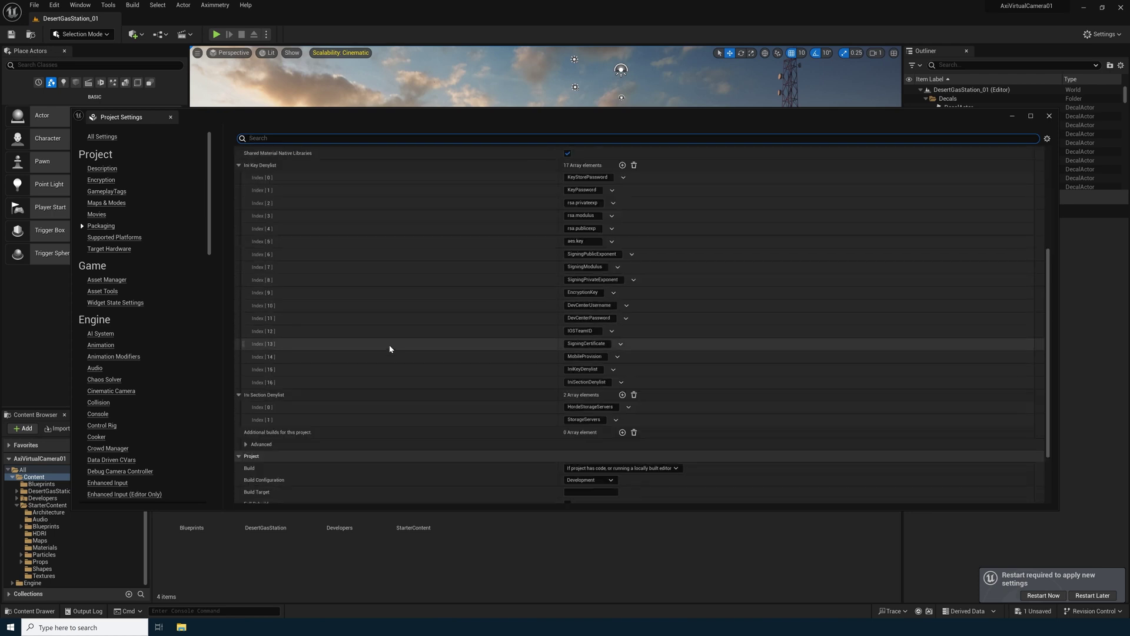
click(246, 365)
scroll(397, 373, down, 5)
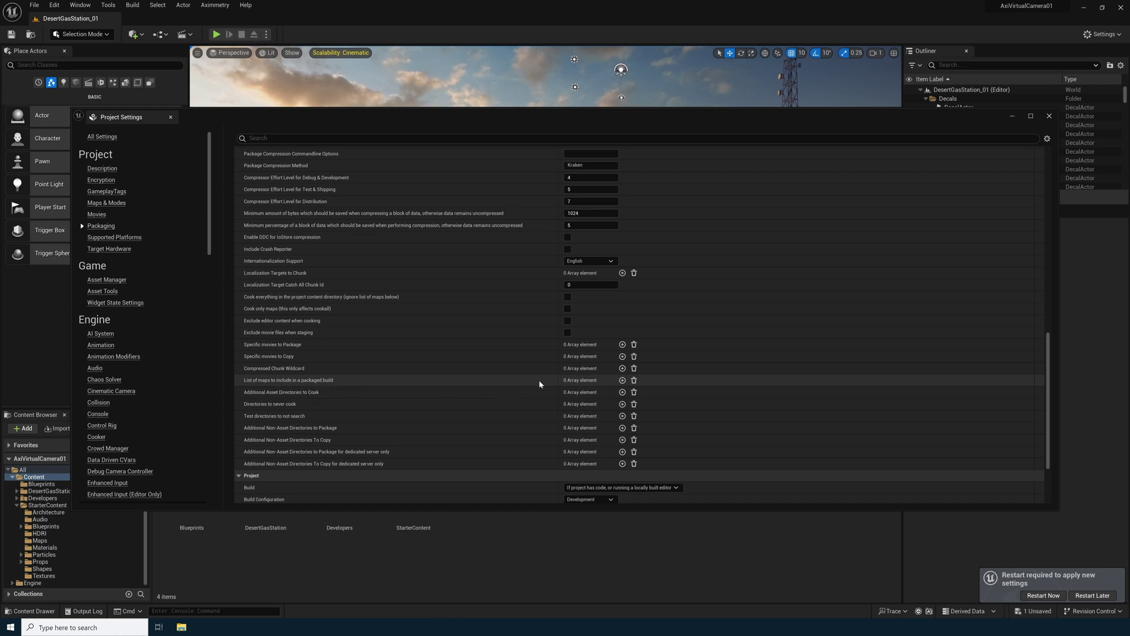
click(622, 380)
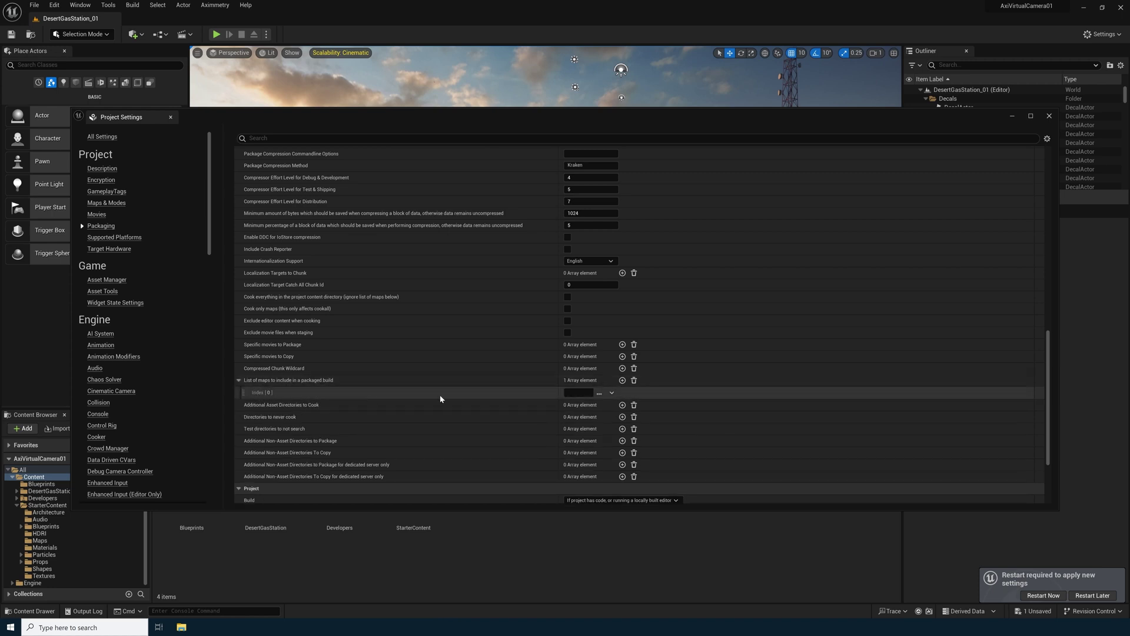
click(599, 394)
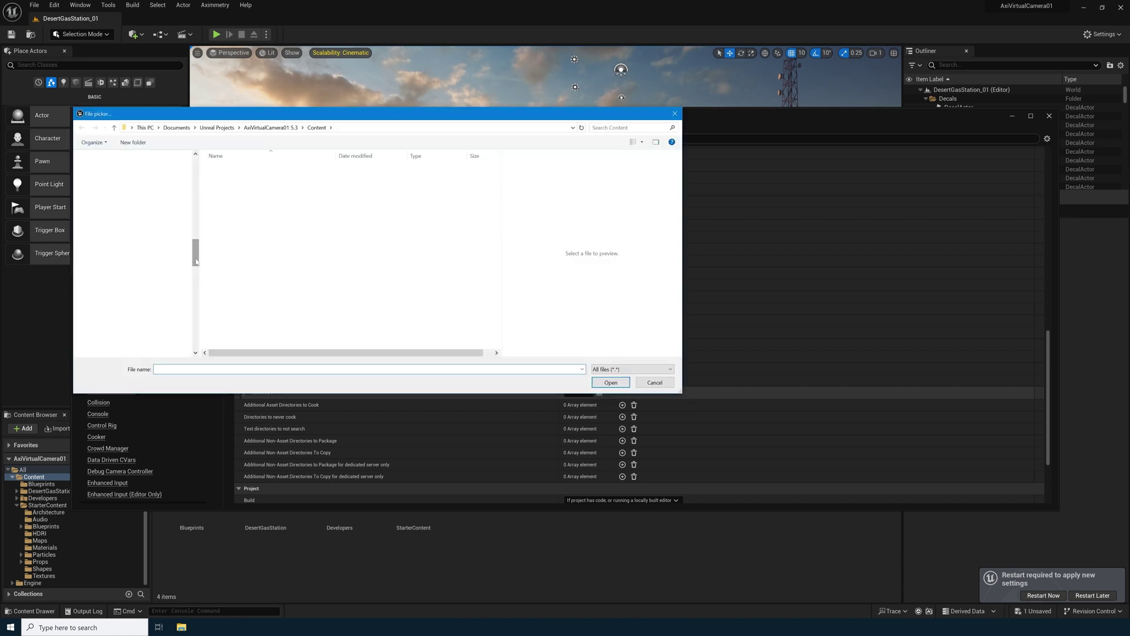
Pick Content/DesertGasStation/Maps/DesertGasStation_01.umap from the AxiVirtualCamera01 5.3 project as the packaged map
drag(196, 262, 196, 179)
click(149, 190)
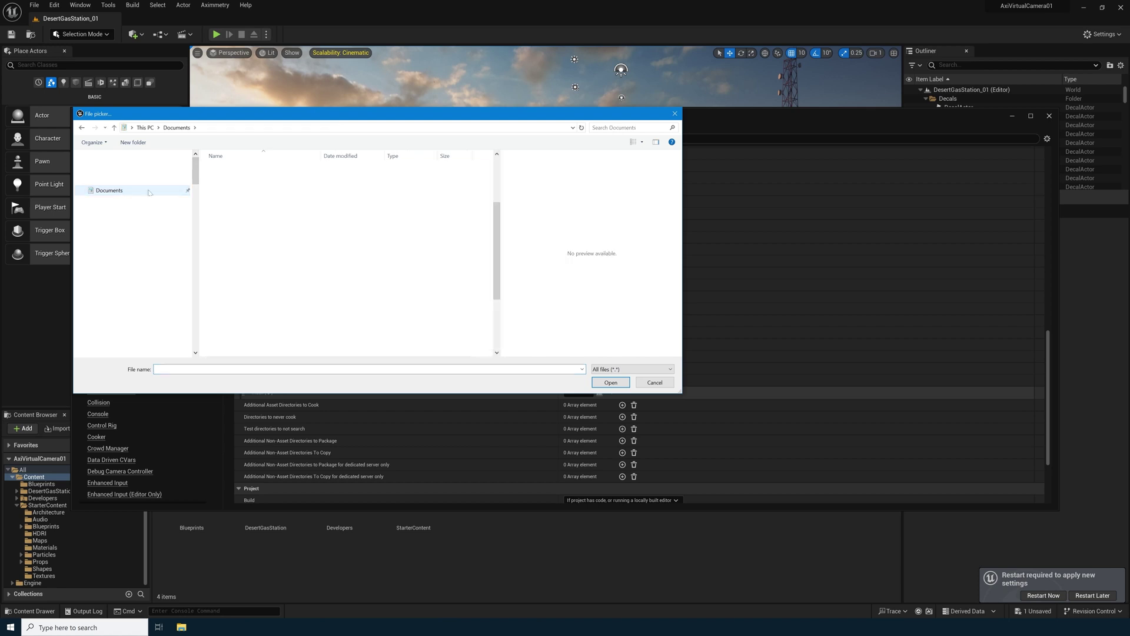
scroll(213, 297, down, 2)
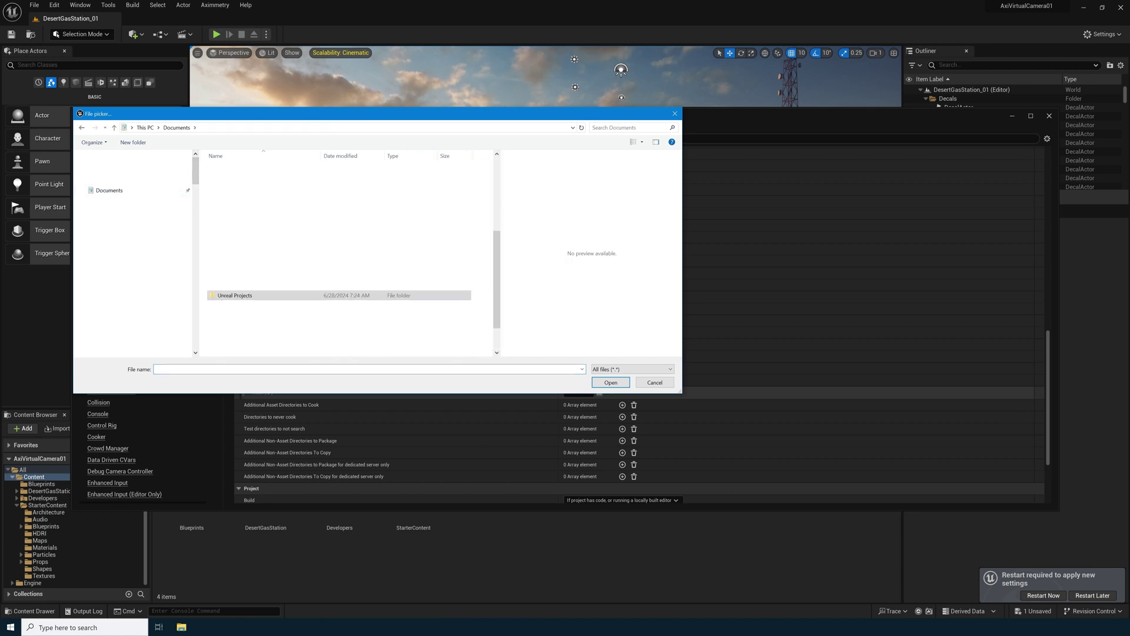
double_click(213, 296)
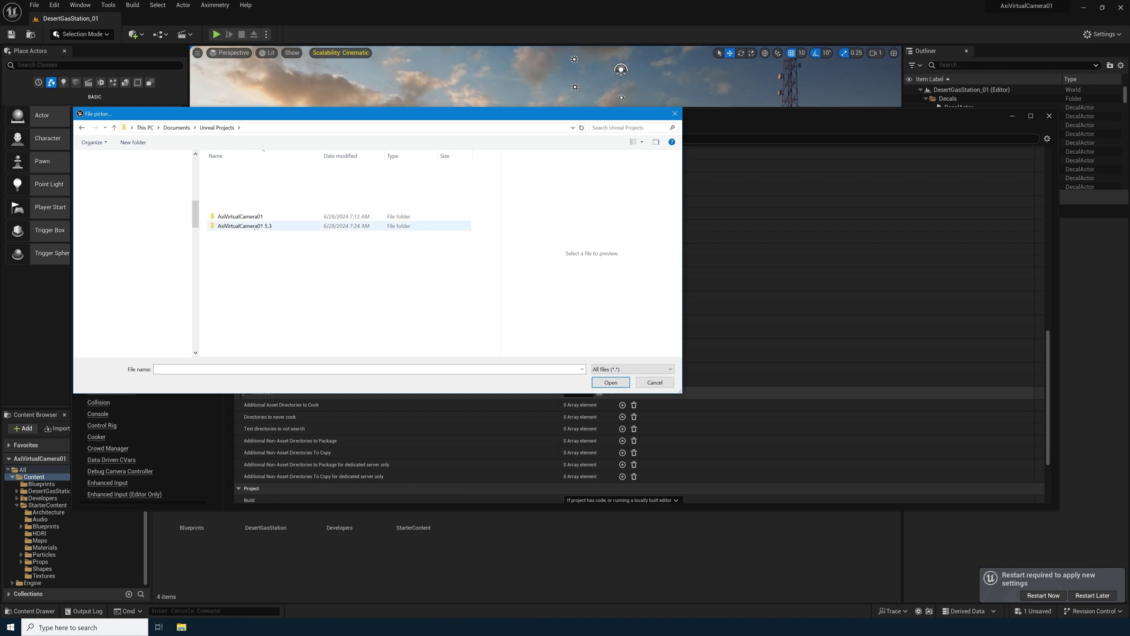
click(220, 228)
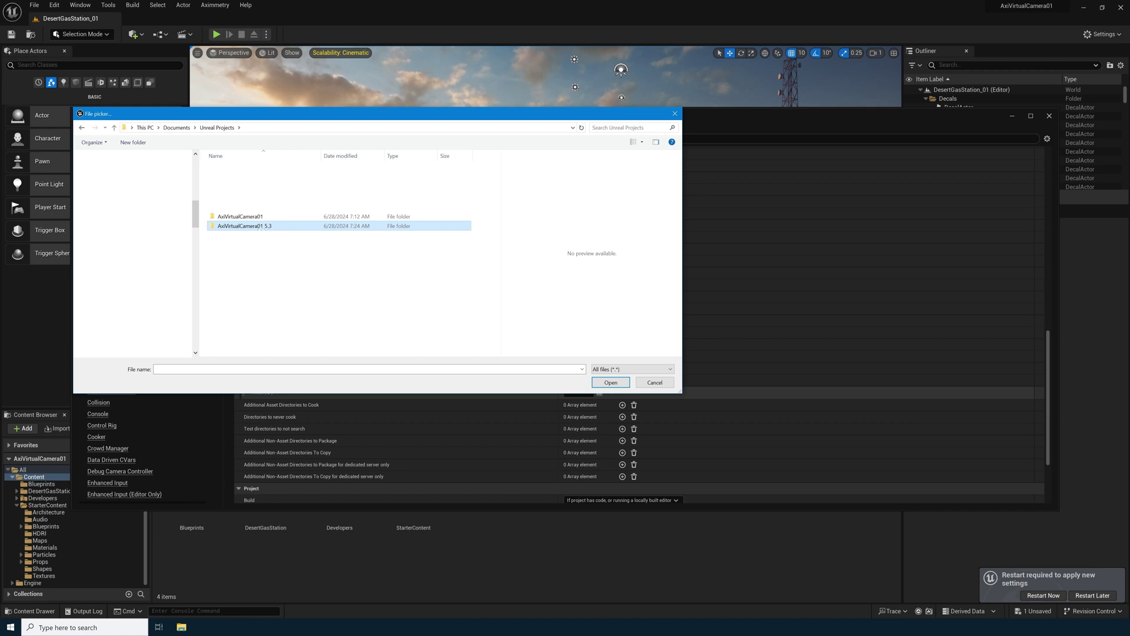
double_click(213, 227)
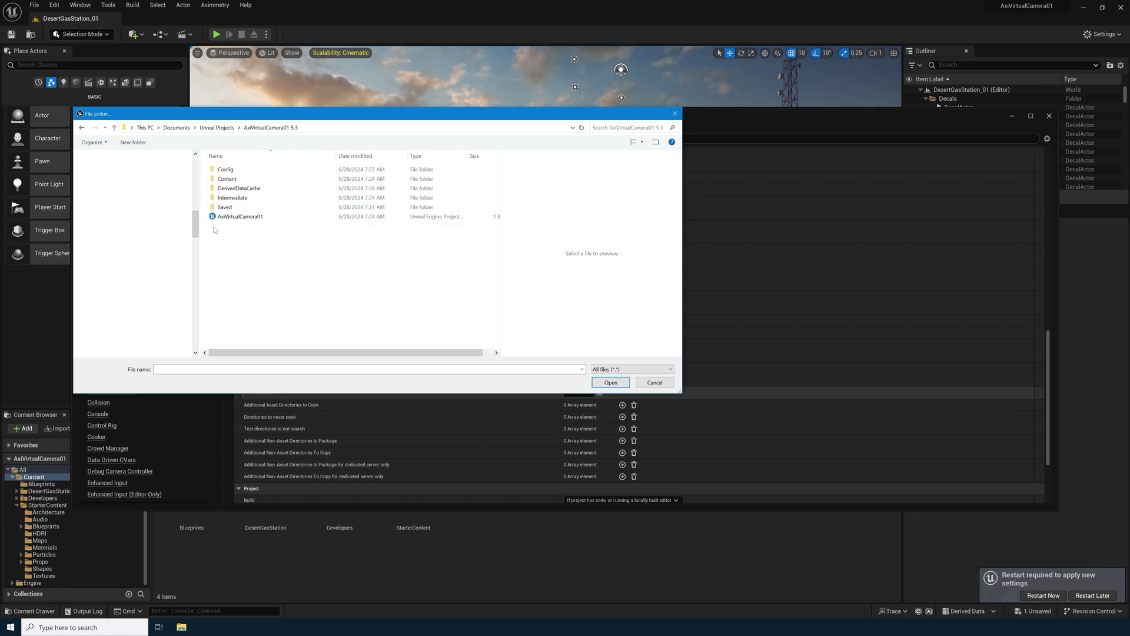
double_click(227, 179)
click(237, 179)
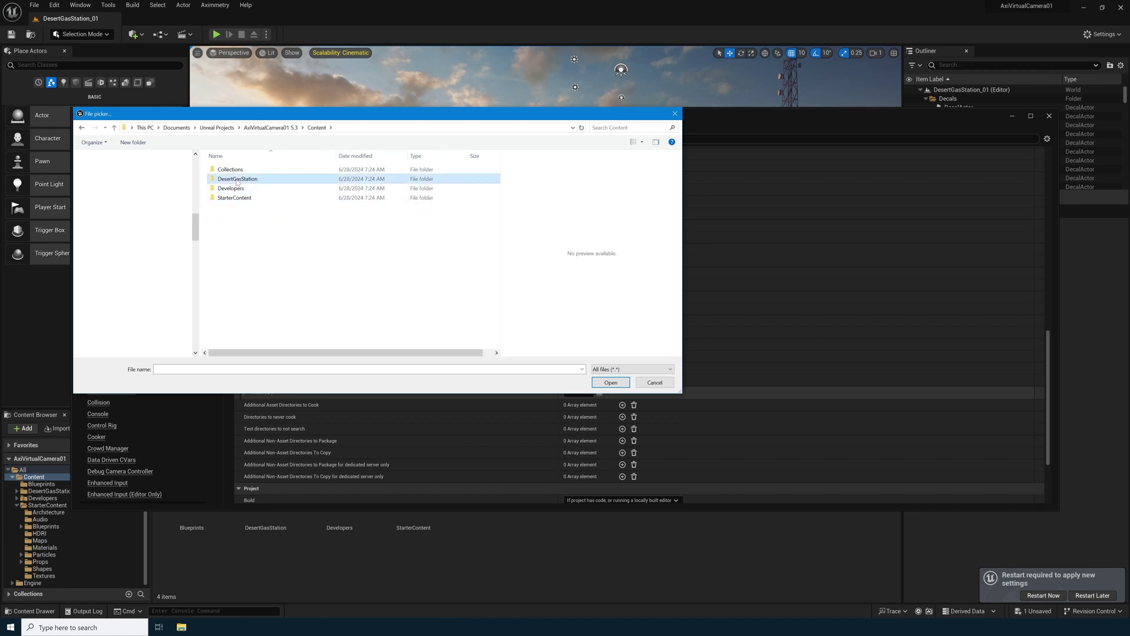
double_click(237, 178)
double_click(233, 179)
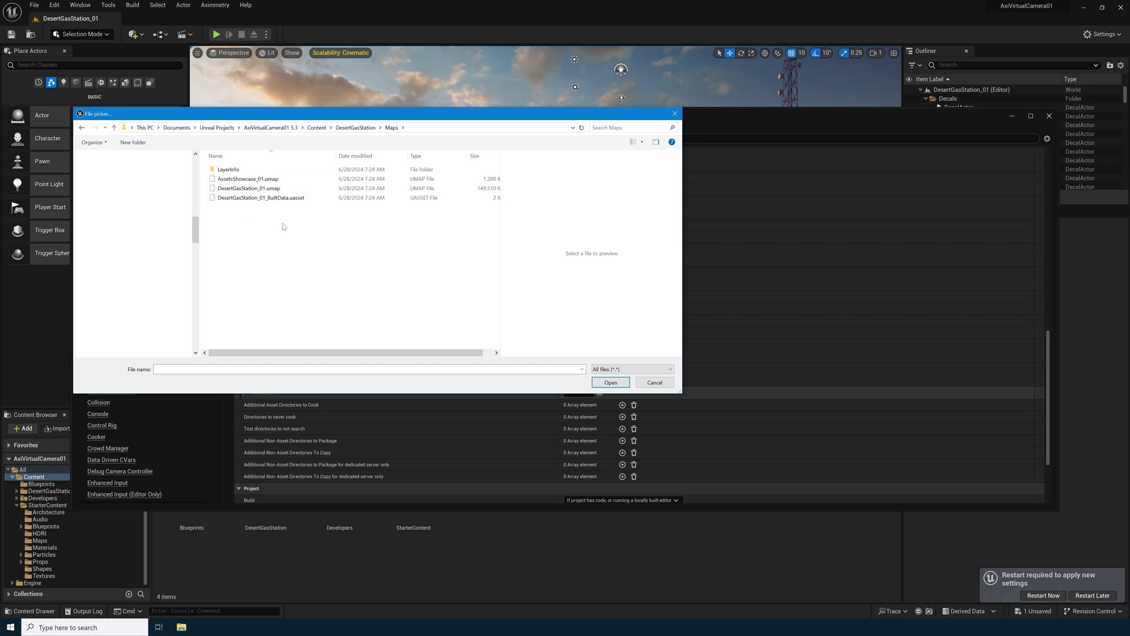
click(229, 190)
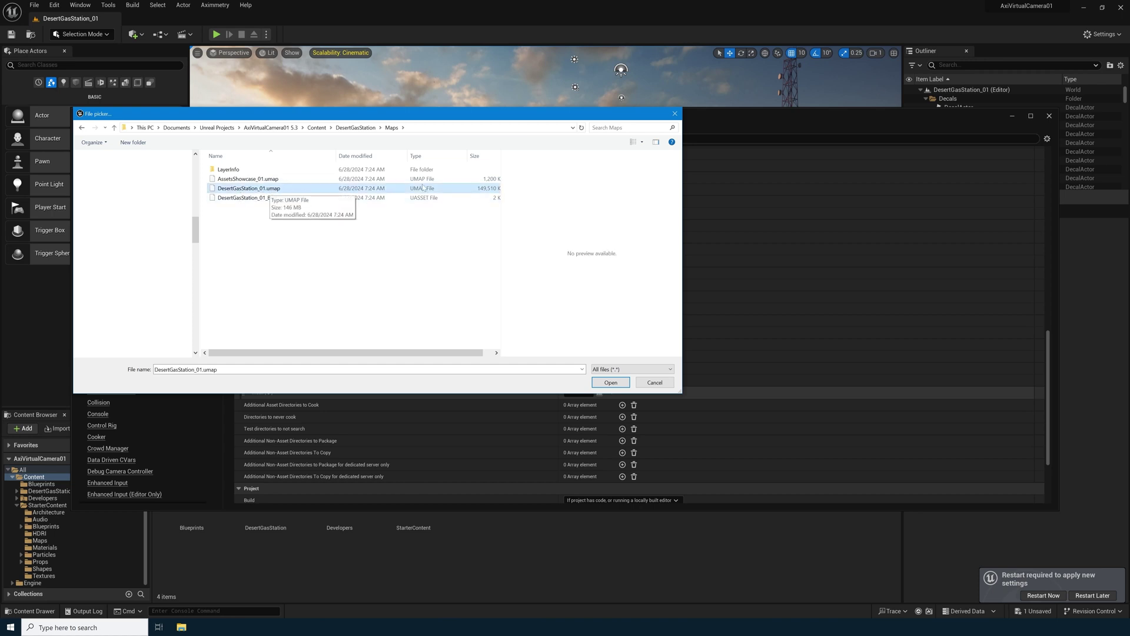
click(610, 383)
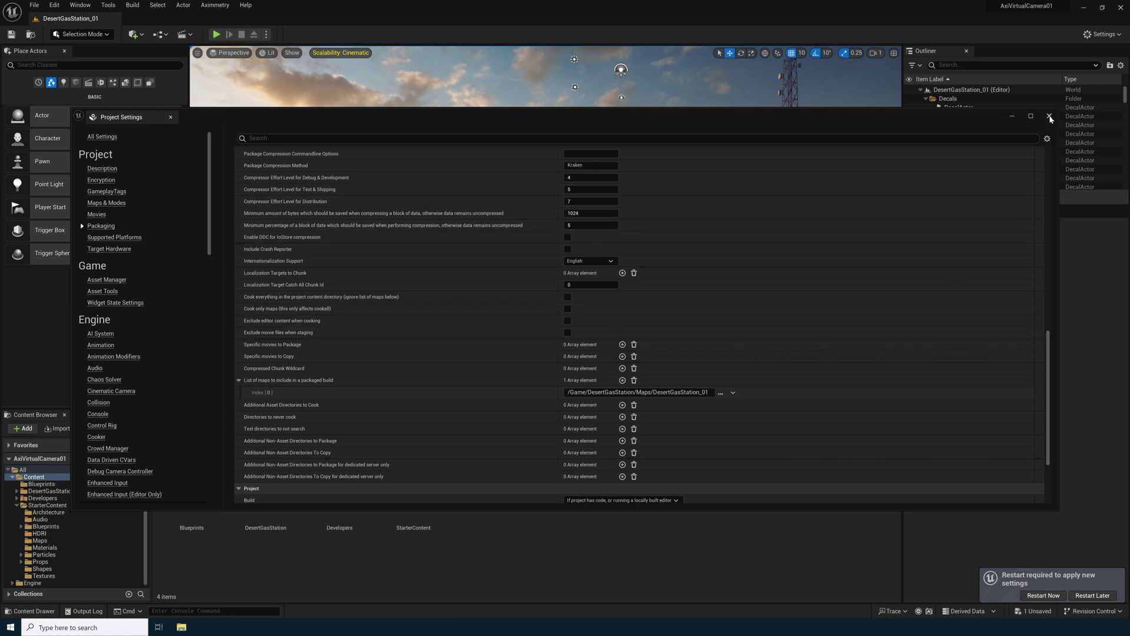
Close Project Settings, restart the editor, and save AximmetryMode with Save Selected
click(1049, 117)
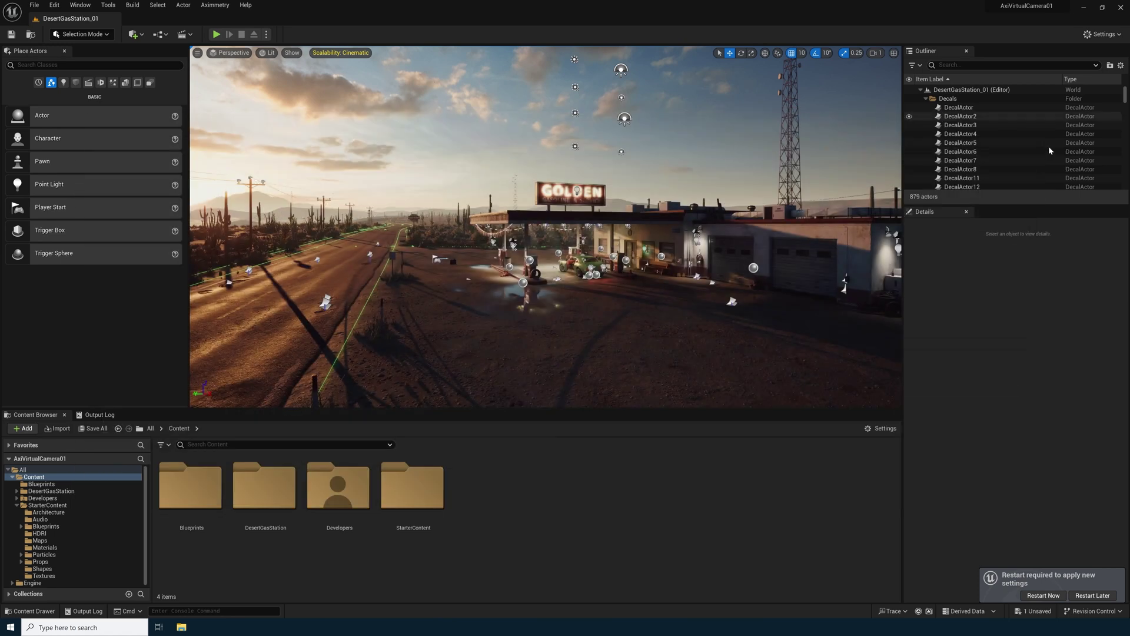
click(1043, 595)
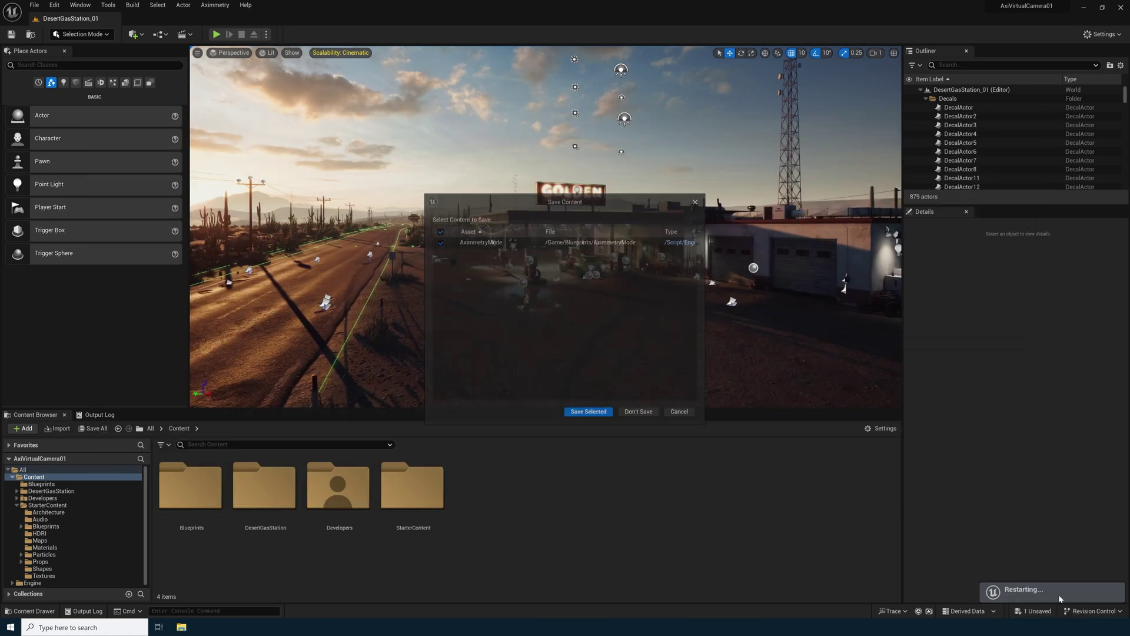
click(585, 413)
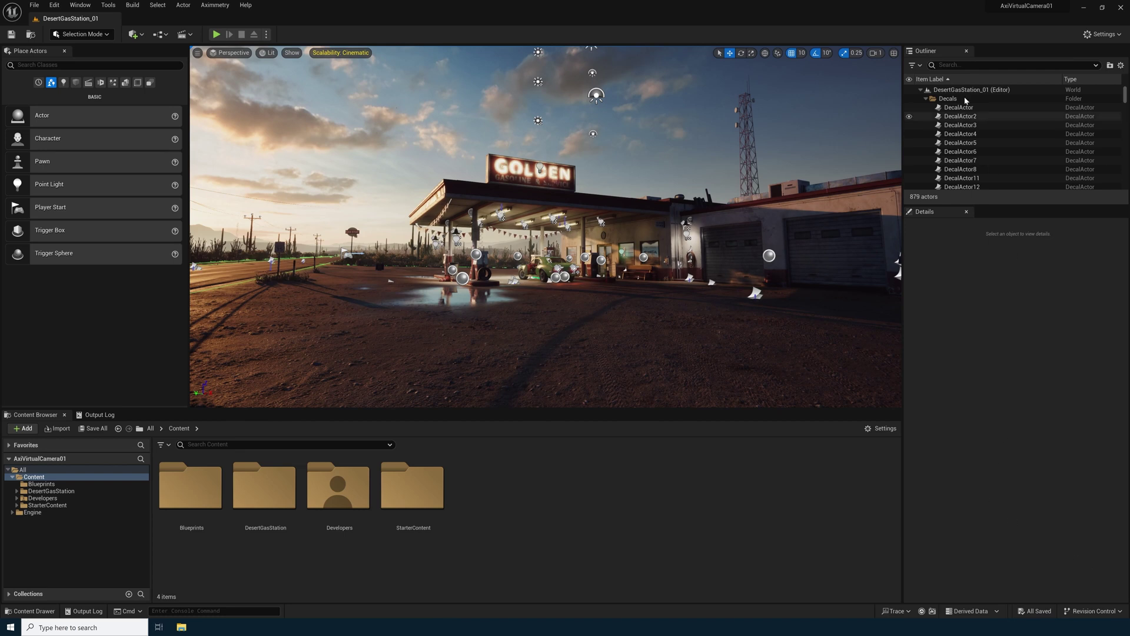
Find Player Start with an Outliner search for 'player', delete it, and clear the search
click(954, 66)
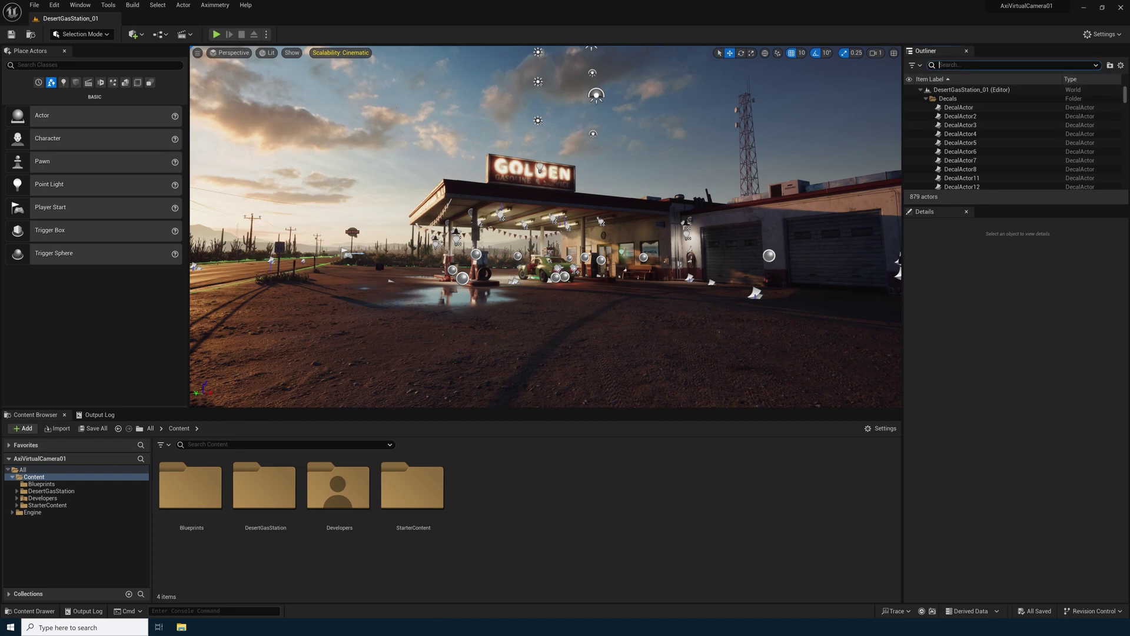
text(player)
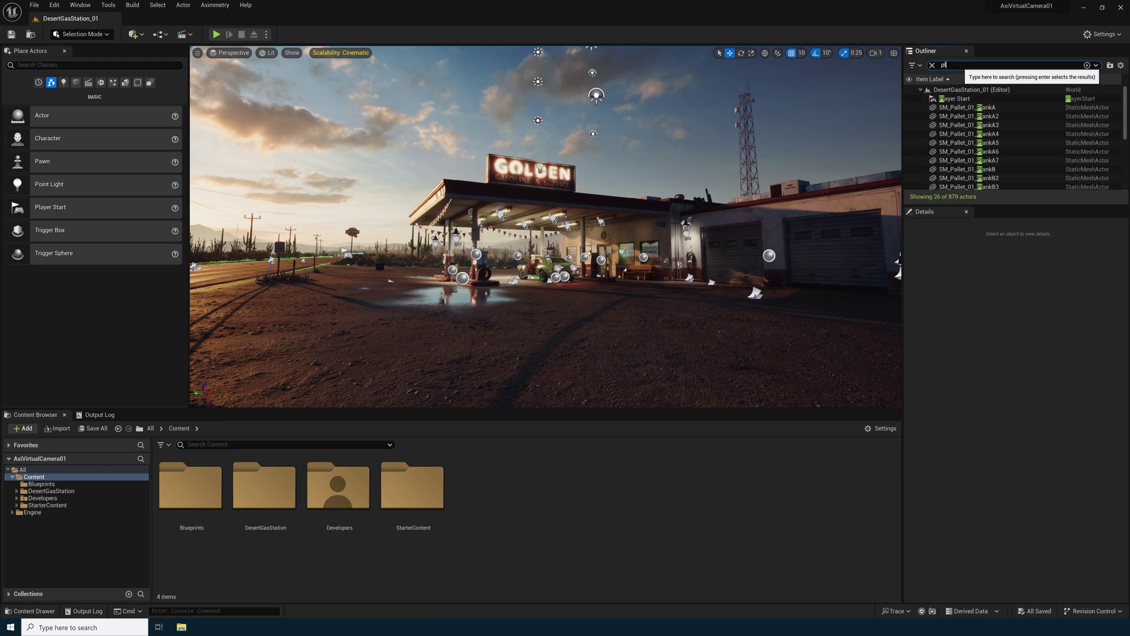
click(977, 99)
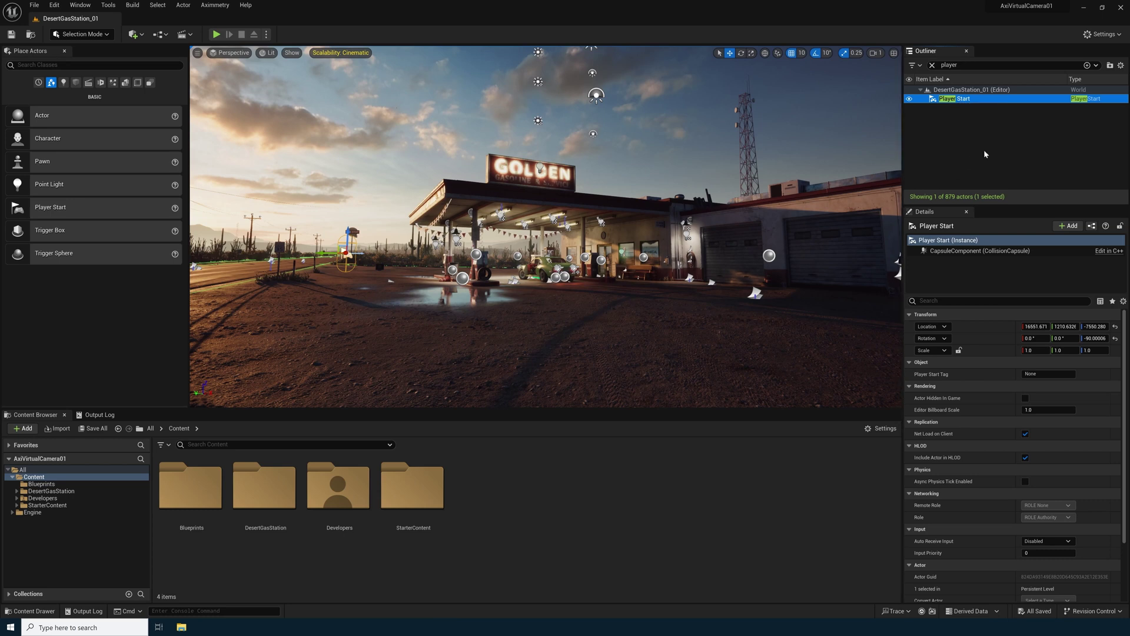
key(Delete)
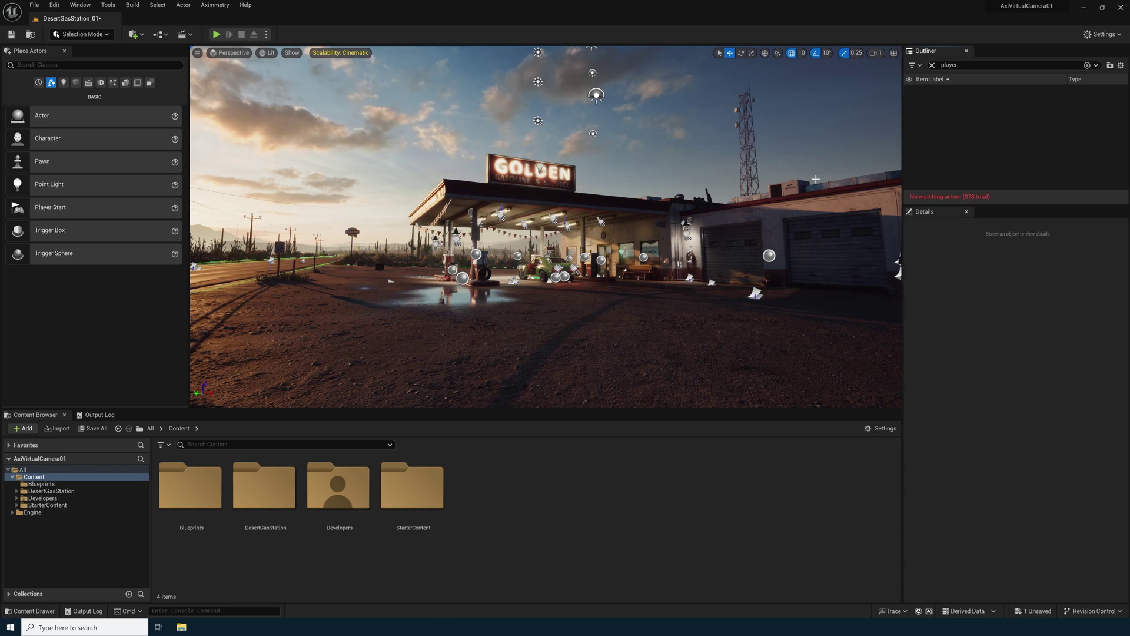
click(931, 65)
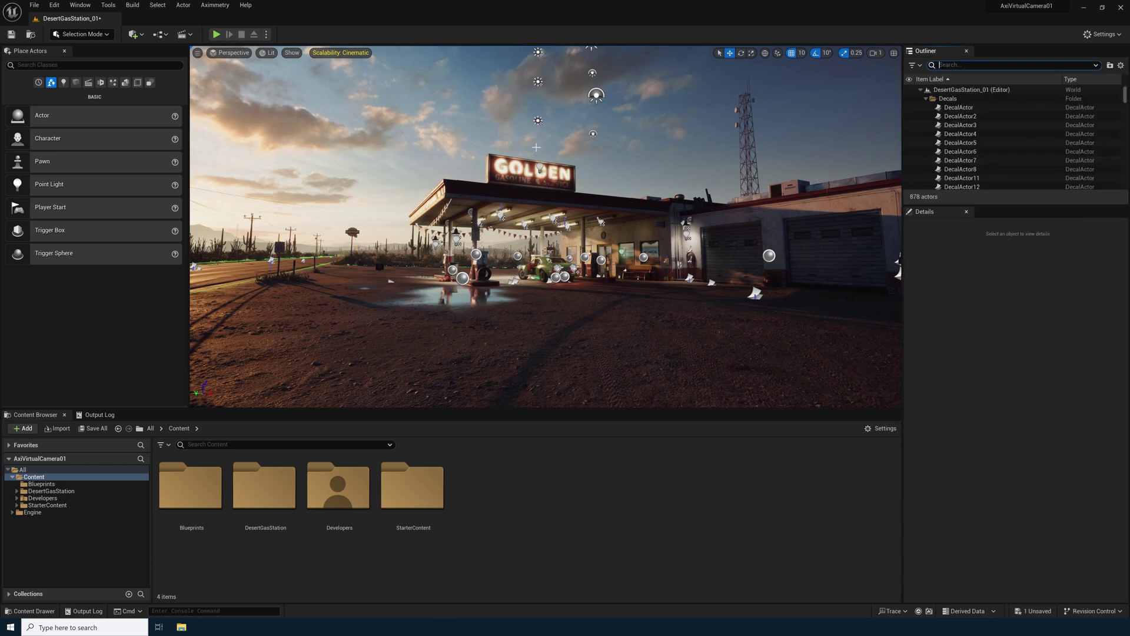
Add the Aximmetry Green camera (virtual, 1-3 billboards) via Aximmetry > Add Camera
click(211, 7)
mouse_move(226, 22)
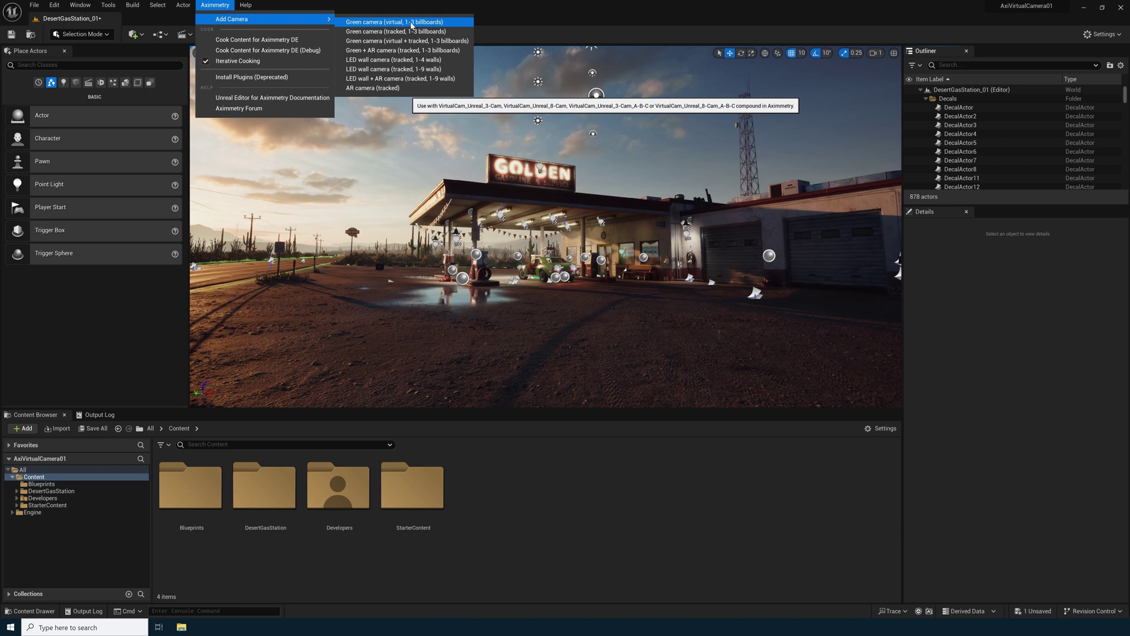
click(367, 23)
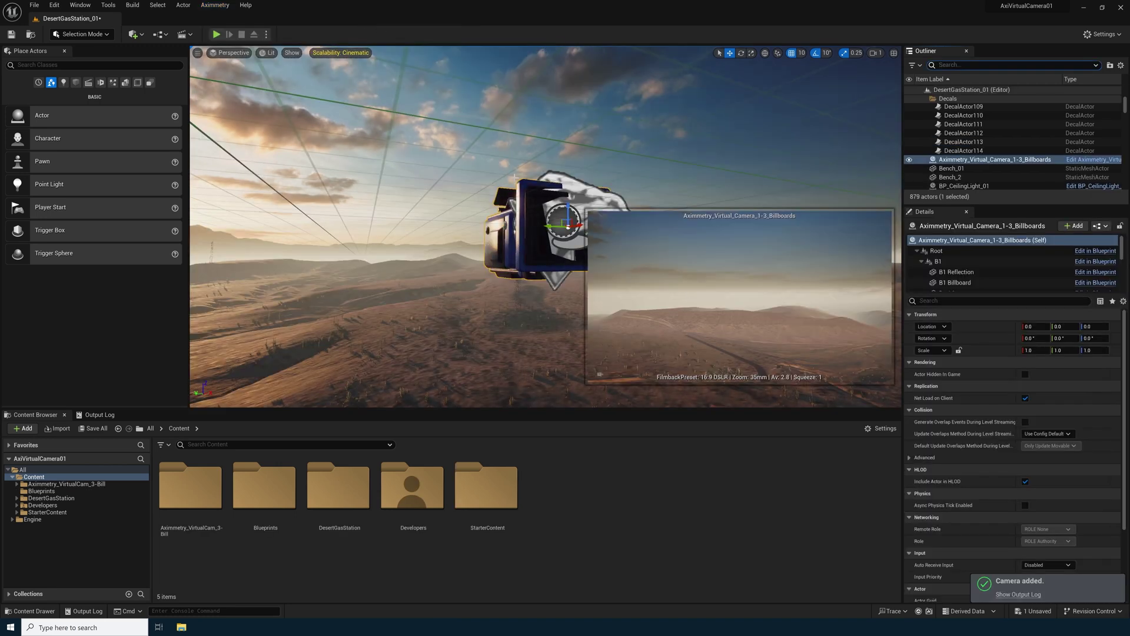
right_drag(485, 187, 312, 202)
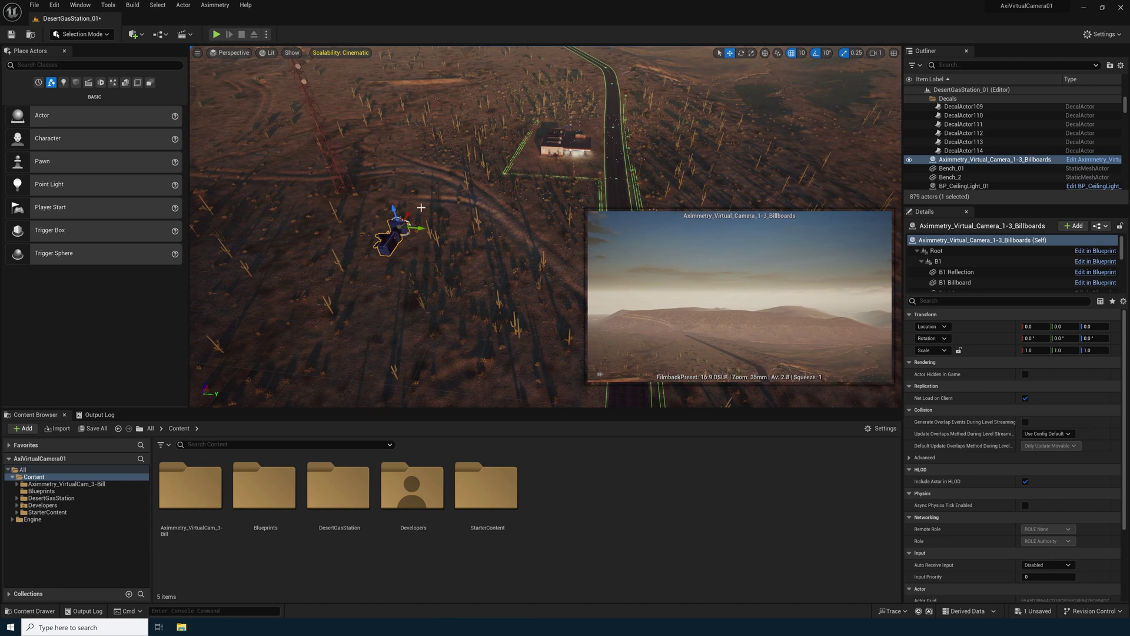
right_drag(462, 266, 416, 240)
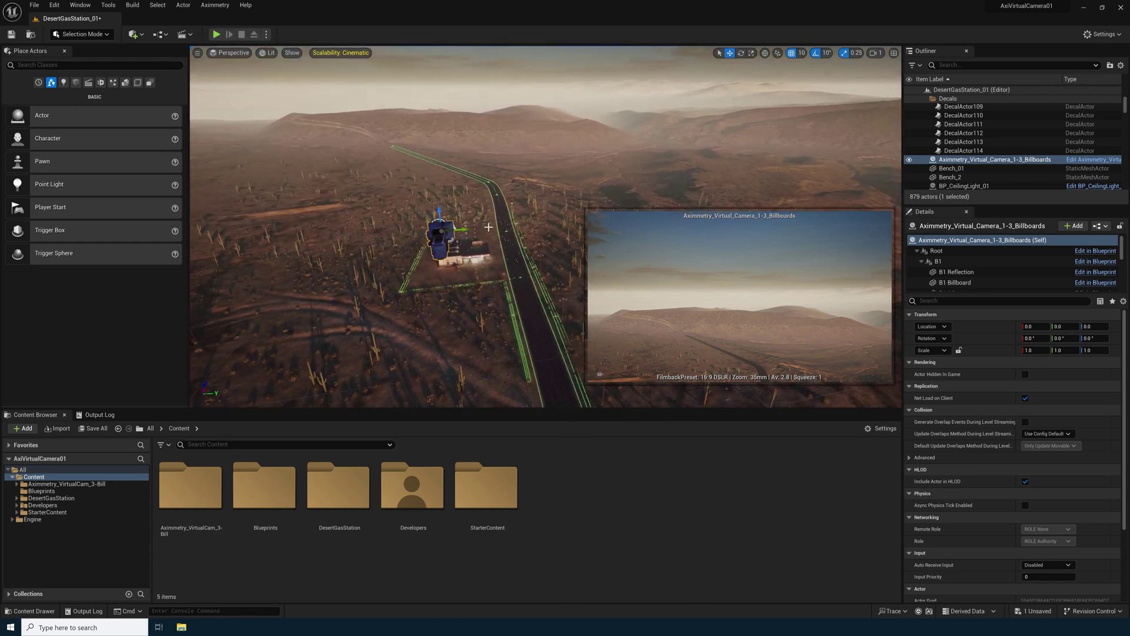
drag(453, 238, 383, 236)
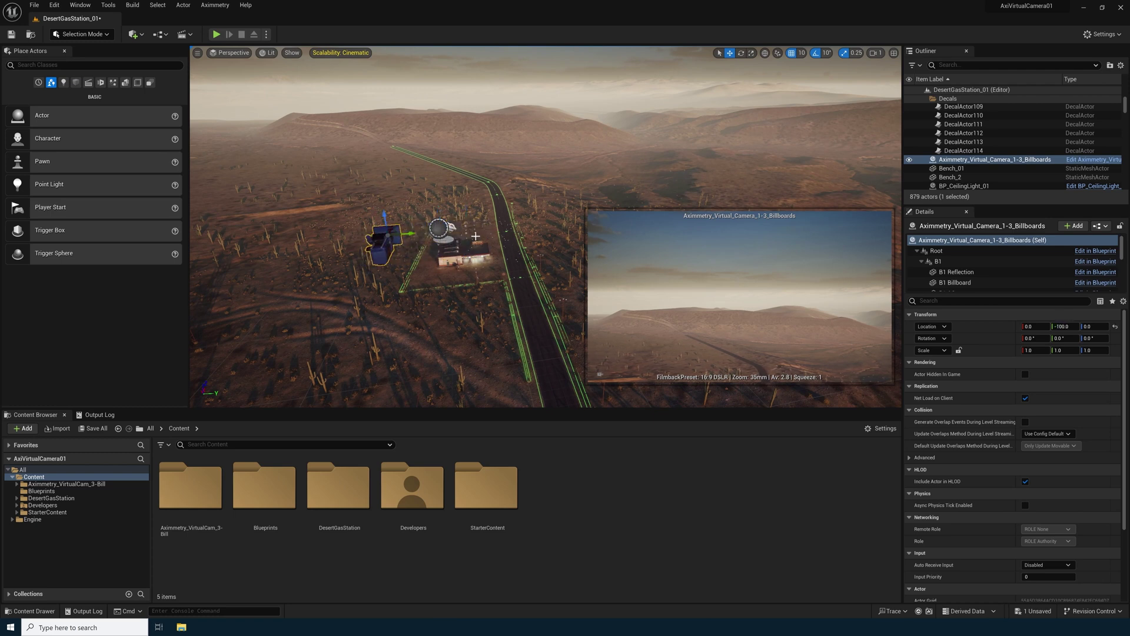
drag(376, 232, 462, 239)
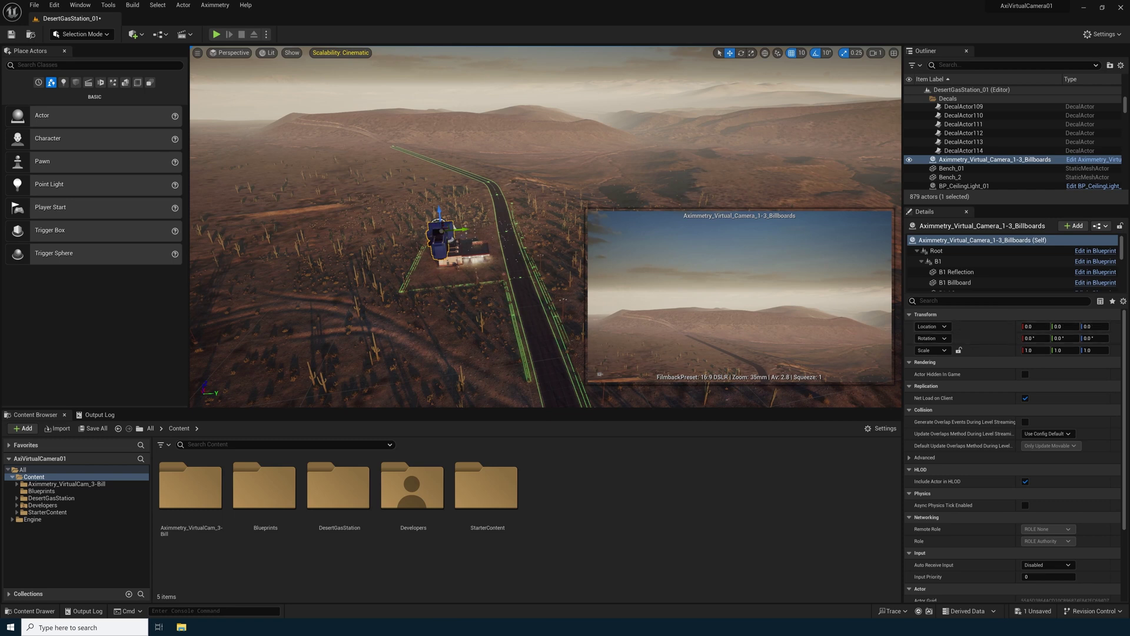
right_drag(461, 232, 416, 226)
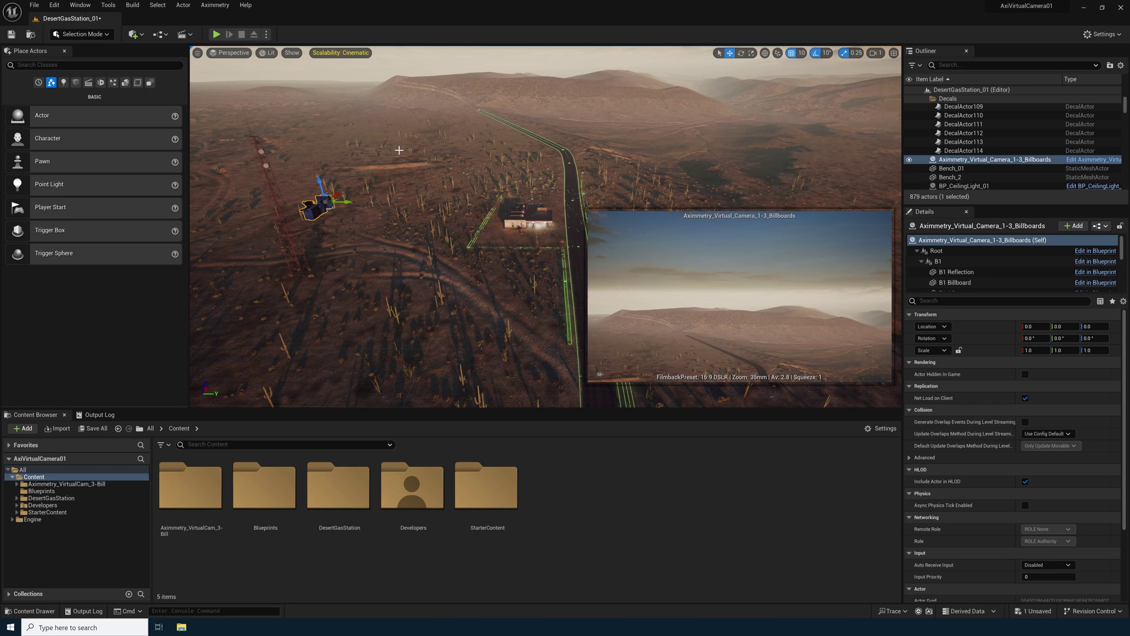
right_drag(404, 184, 396, 176)
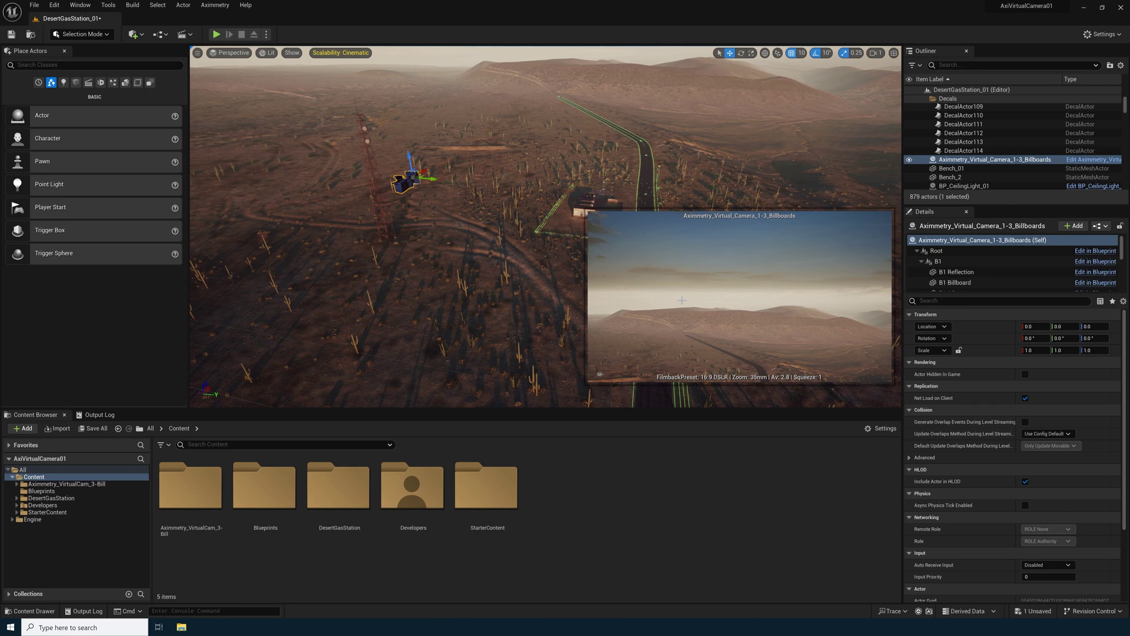
Cook the project content for Aximmetry DE from the Aximmetry menu and display the cooking output log
click(215, 5)
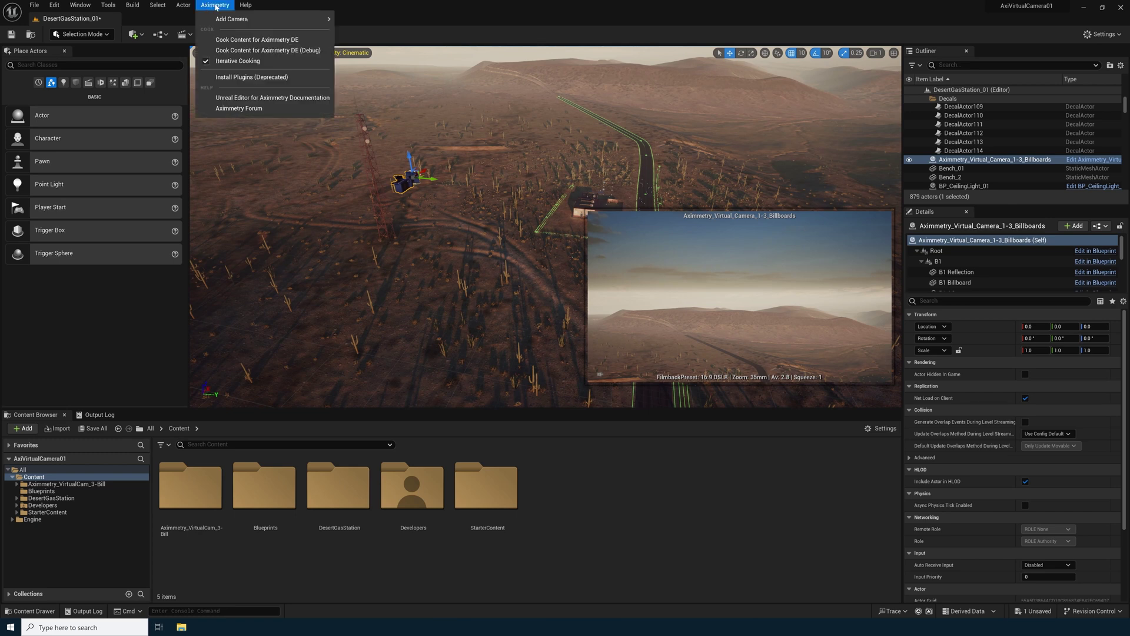
click(254, 41)
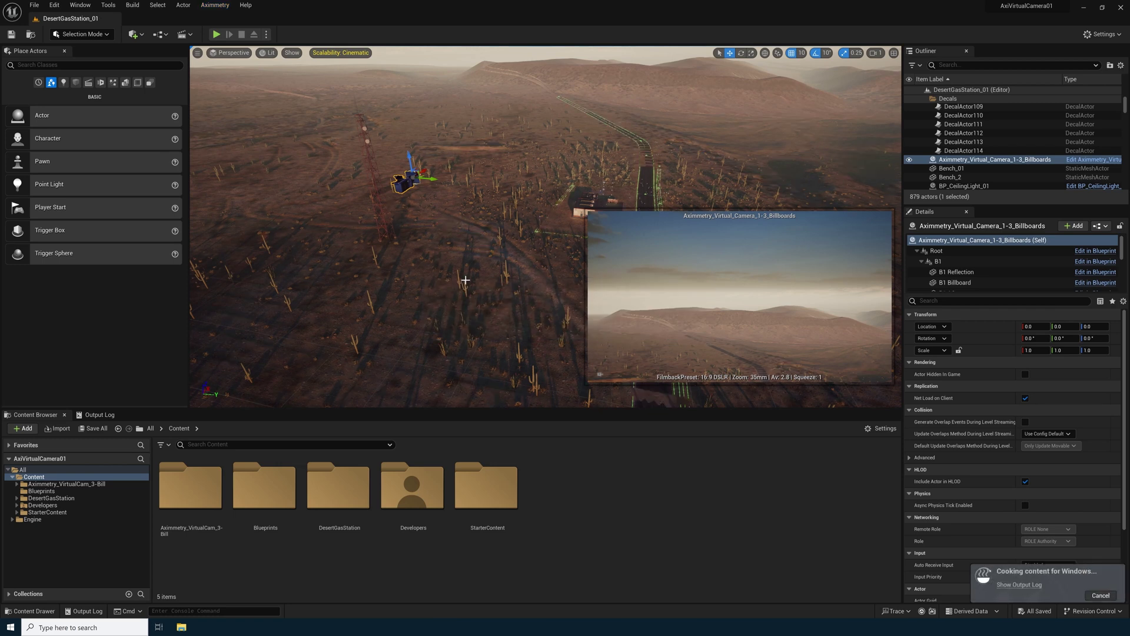
click(1018, 586)
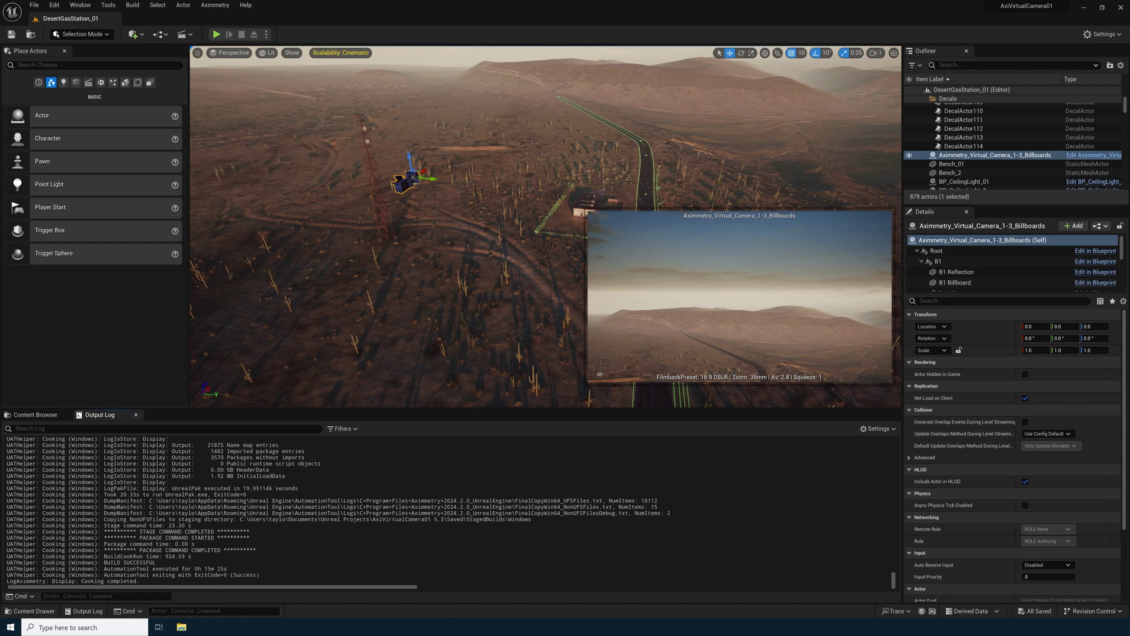
Highlight the BUILD SUCCESSFUL line in the cooking output log
drag(104, 563, 156, 562)
scroll(447, 510, up, 10)
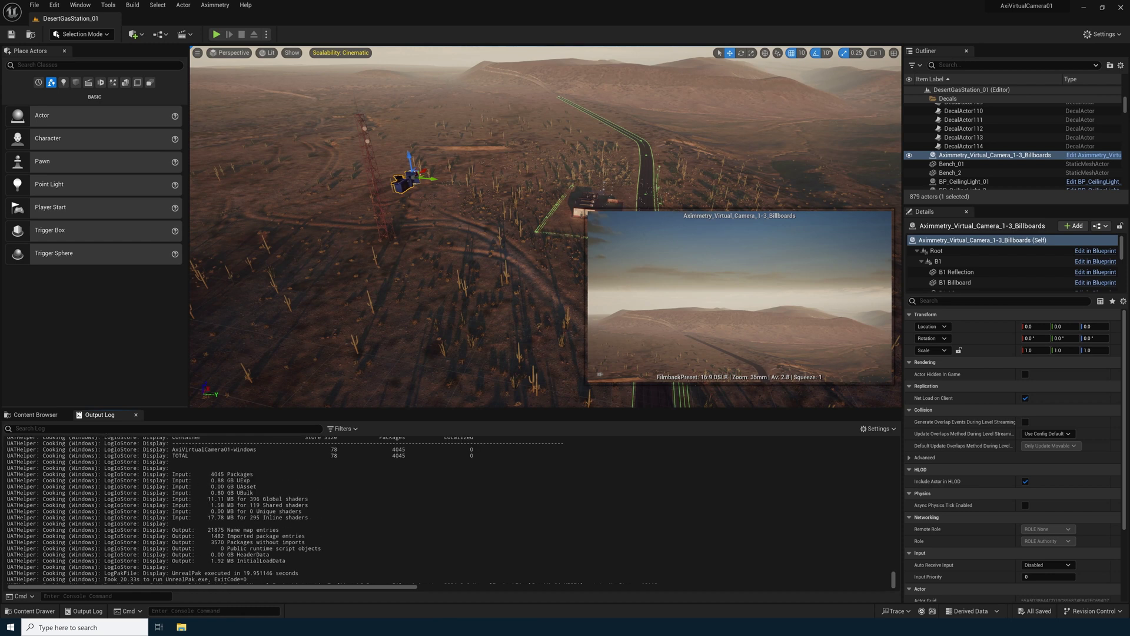
scroll(447, 510, down, 10)
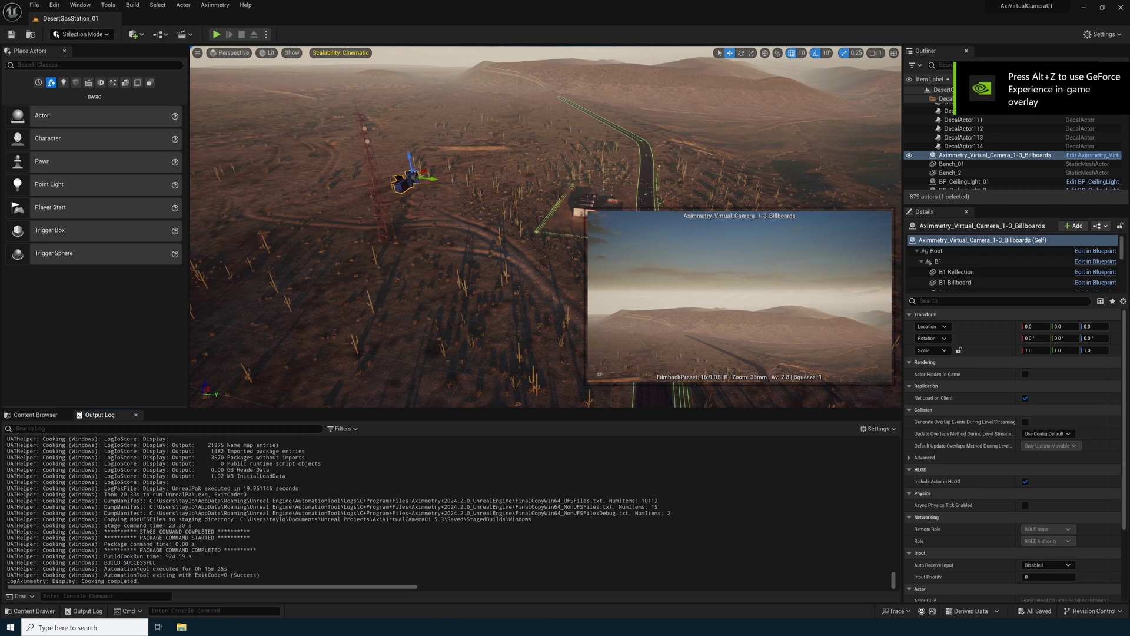
Save all unsaved project changes with File > Save All, then close the editor
click(34, 4)
click(61, 111)
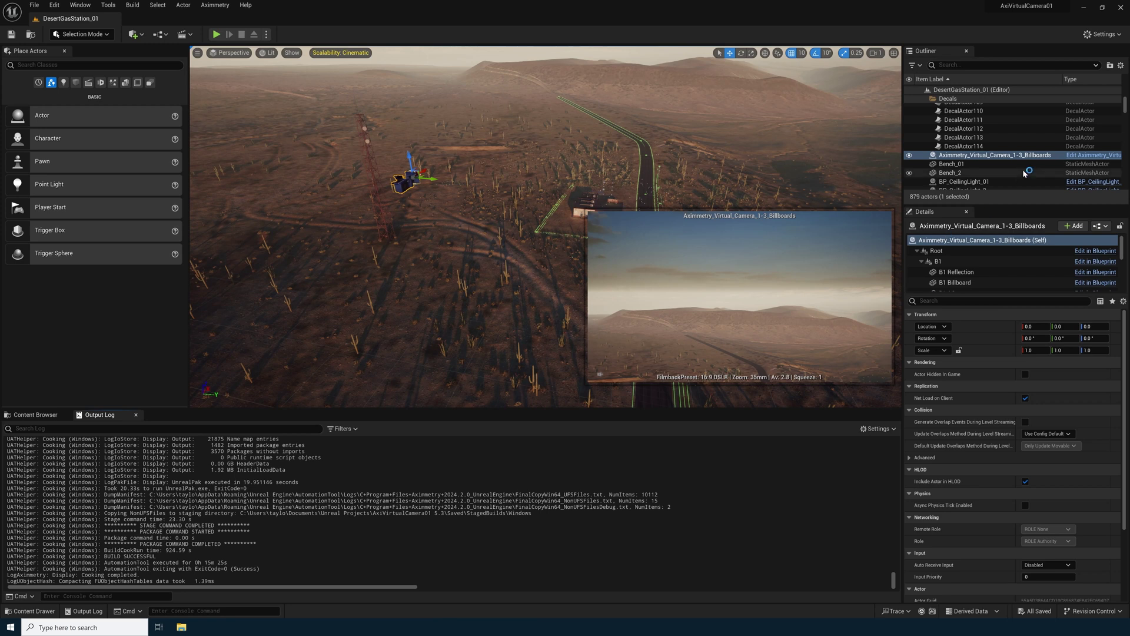
click(1121, 8)
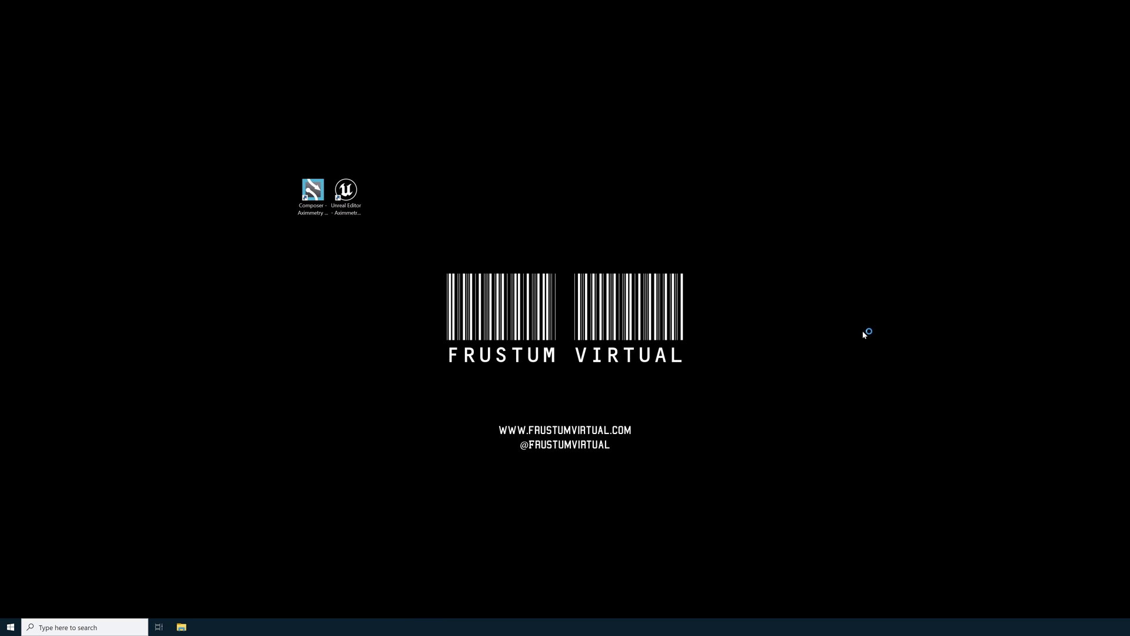